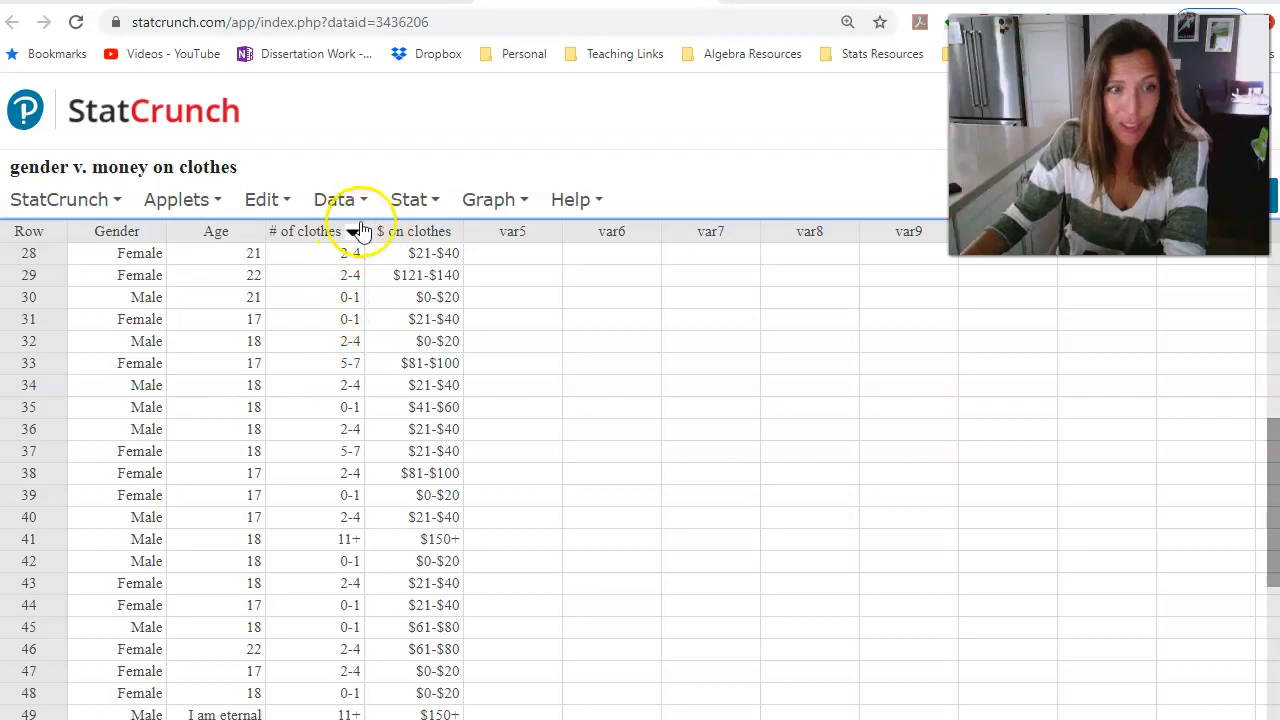
Step: Create a pie chart with data from the # of clothes per month column, review it, and close the chart
{"action": "mouse_move", "coordinate": [491, 199]}
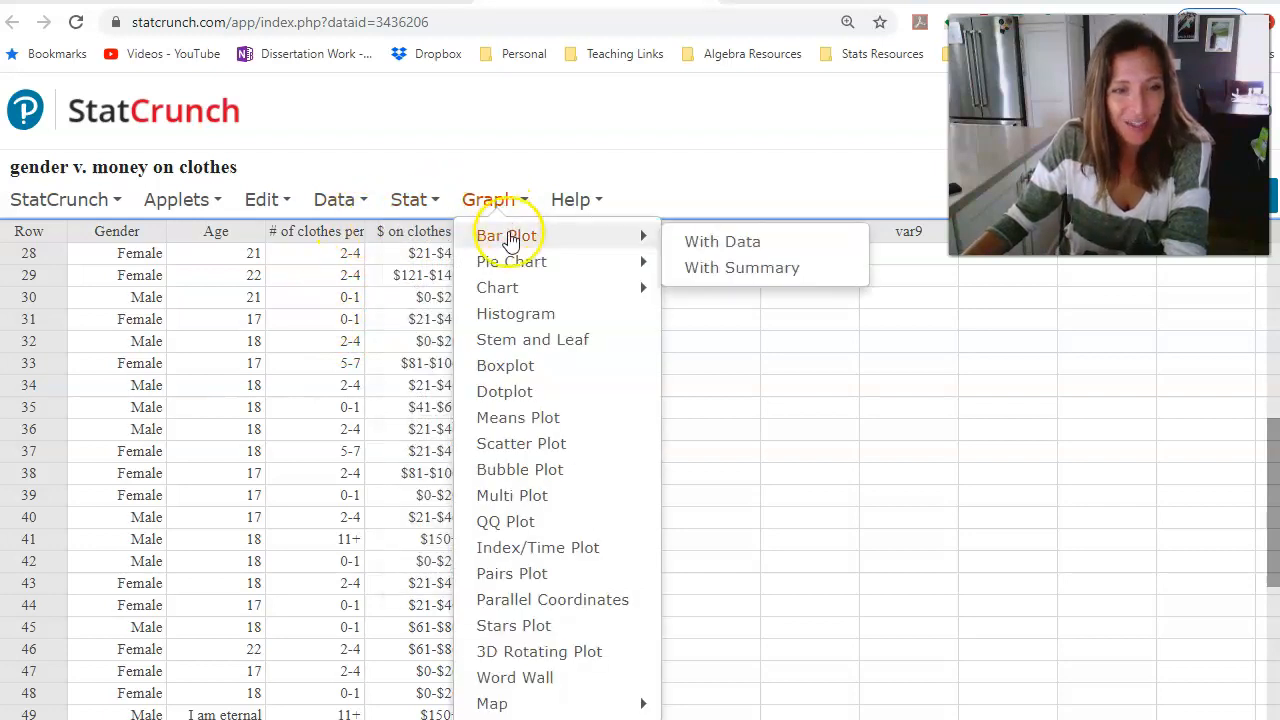
{"action": "mouse_move", "coordinate": [508, 243]}
{"action": "mouse_move", "coordinate": [537, 268]}
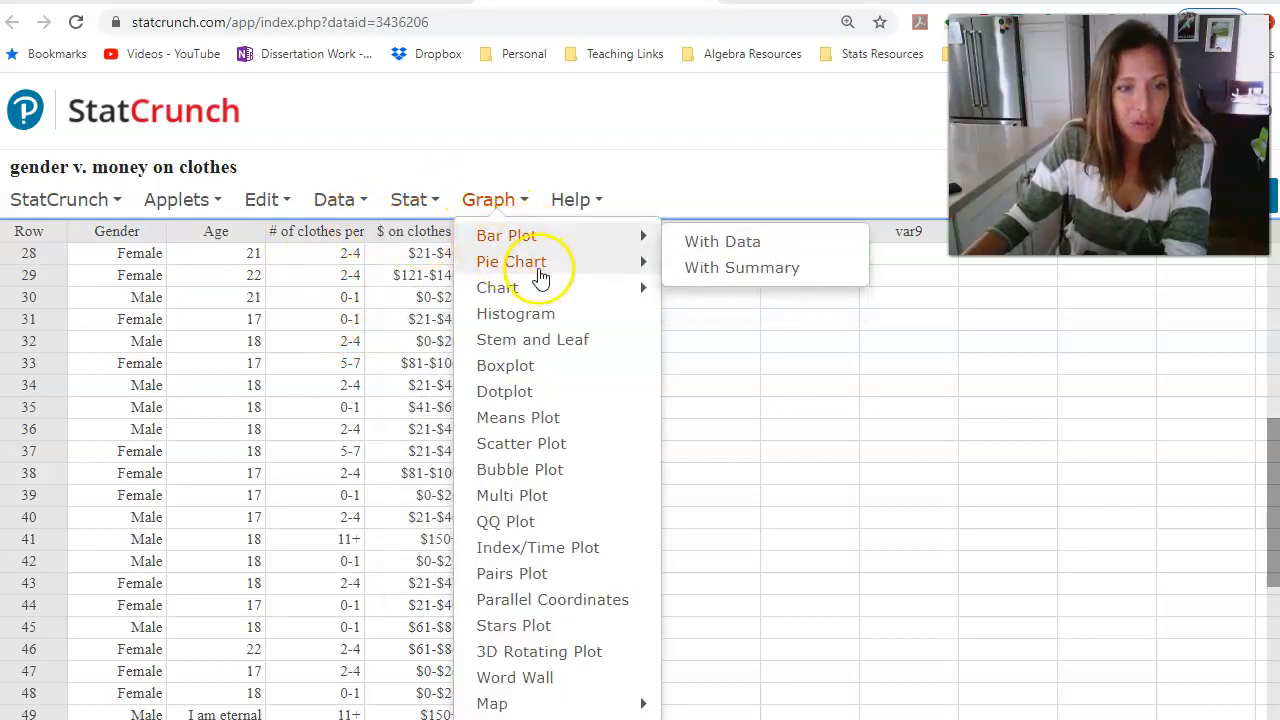
{"action": "left_click", "coordinate": [712, 265]}
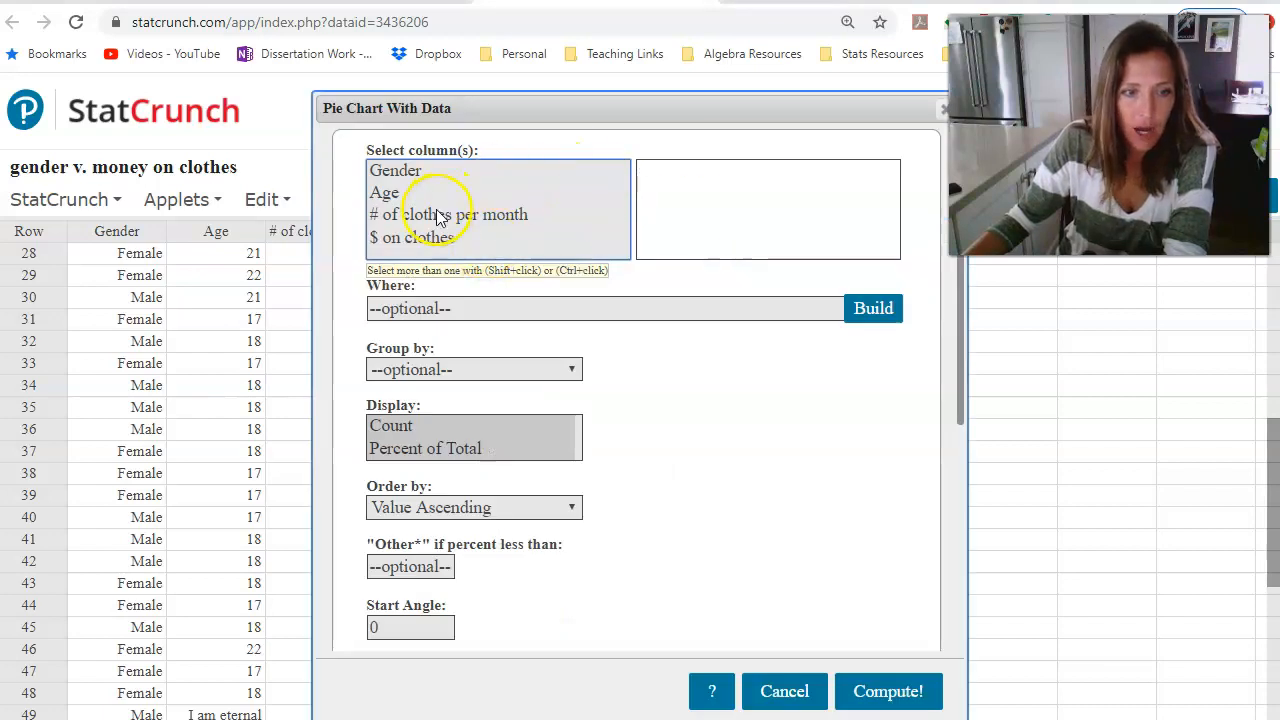
{"action": "left_click", "coordinate": [440, 218]}
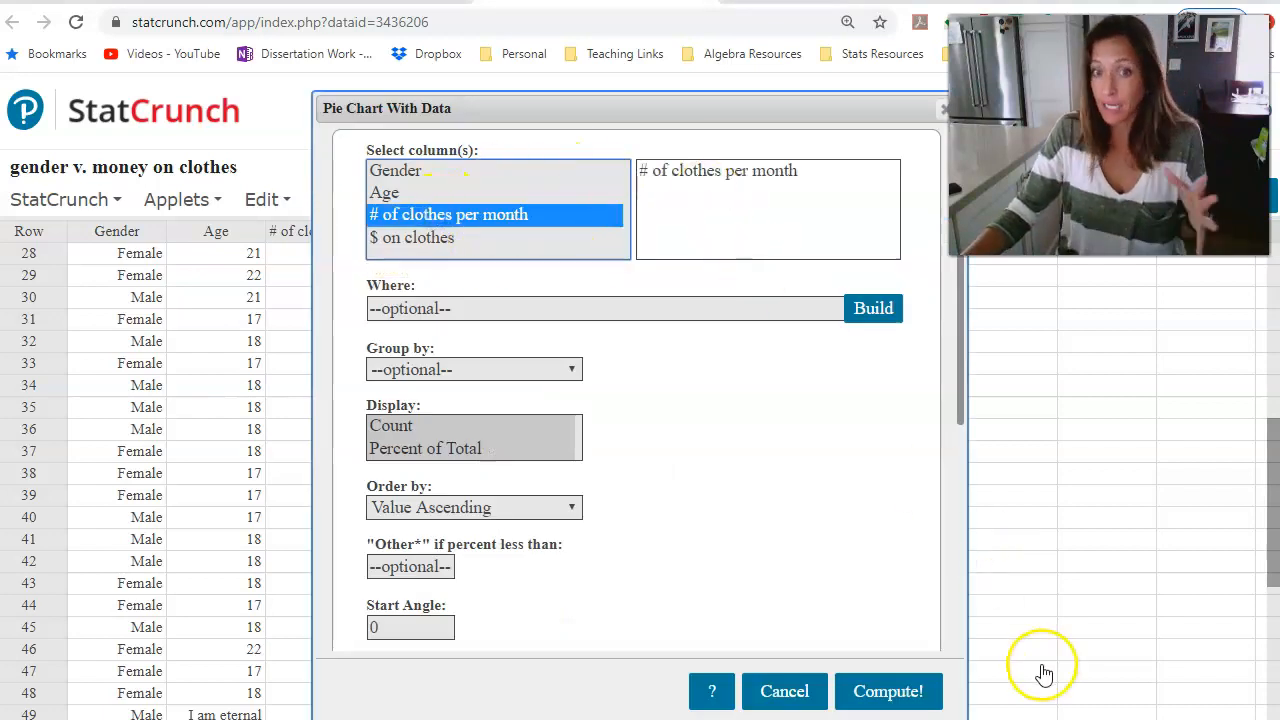
{"action": "left_click", "coordinate": [933, 698]}
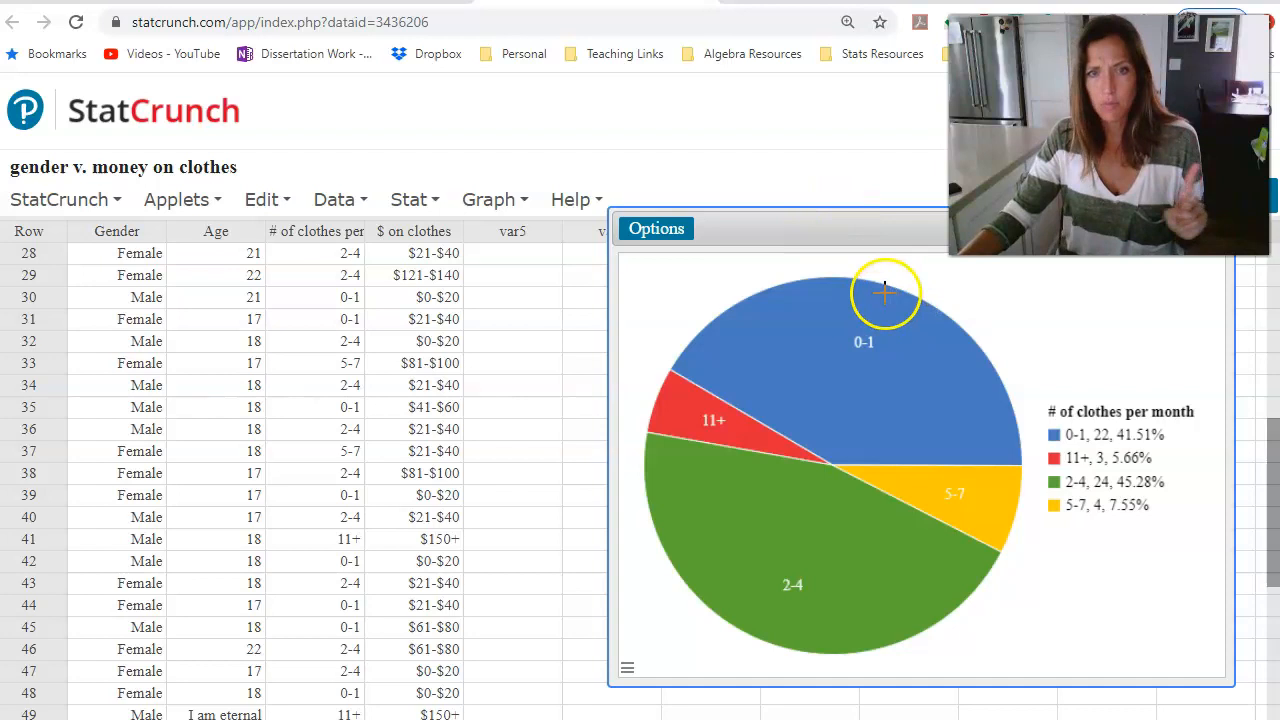
{"action": "left_click_drag", "start_coordinate": [831, 246], "coordinate": [383, 217]}
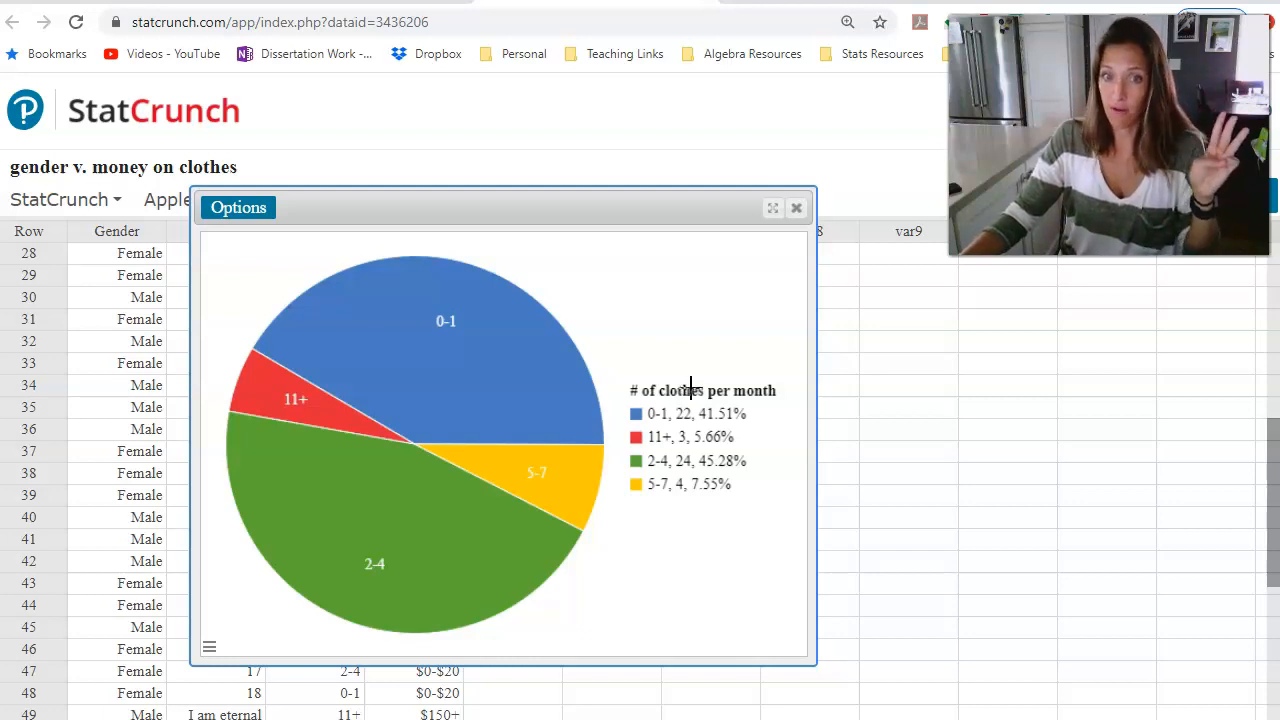
{"action": "left_click", "coordinate": [796, 210]}
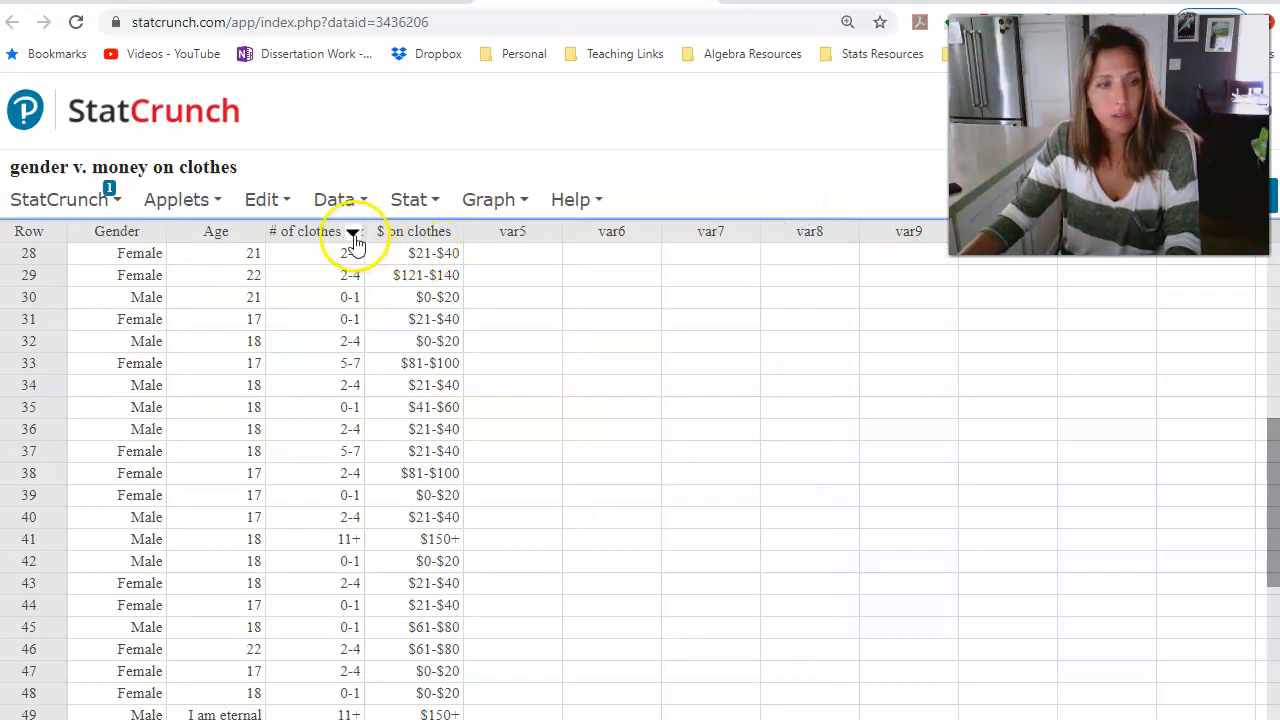
Step: Insert one column to the right of # of clothes per month and name it Num Clothes
{"action": "left_click", "coordinate": [352, 233]}
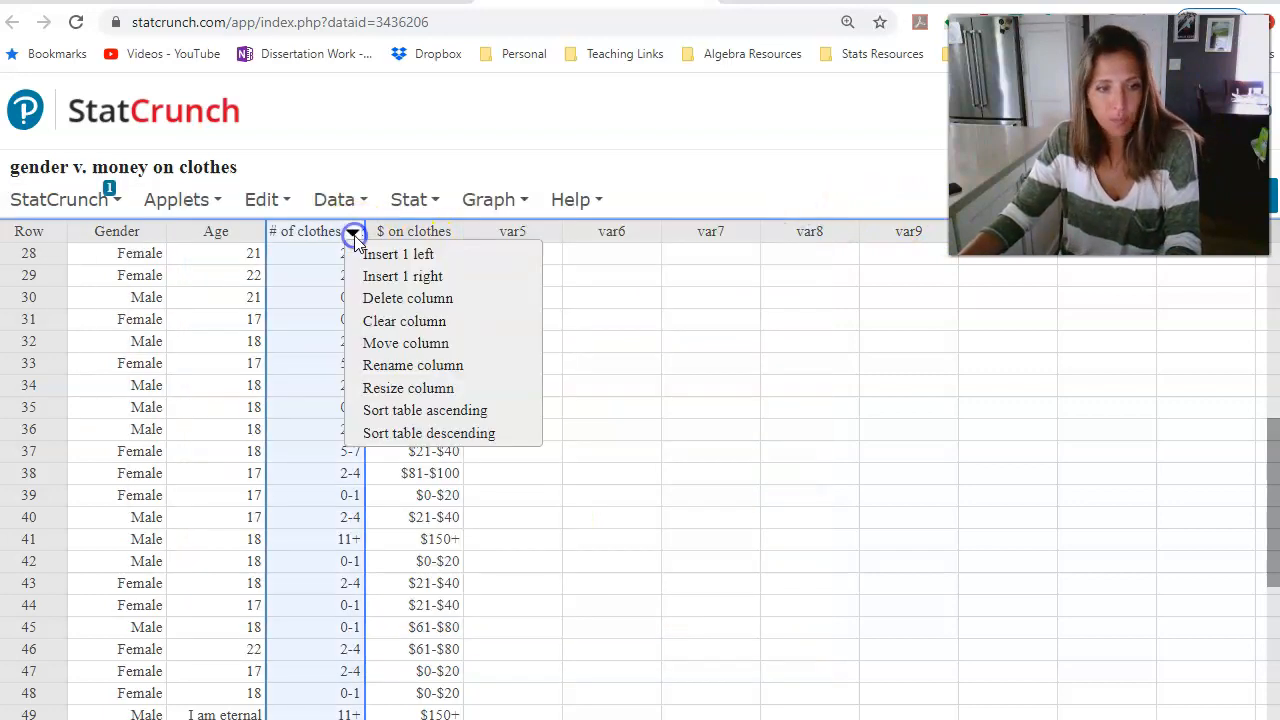
{"action": "left_click", "coordinate": [400, 278]}
{"action": "left_click", "coordinate": [410, 232]}
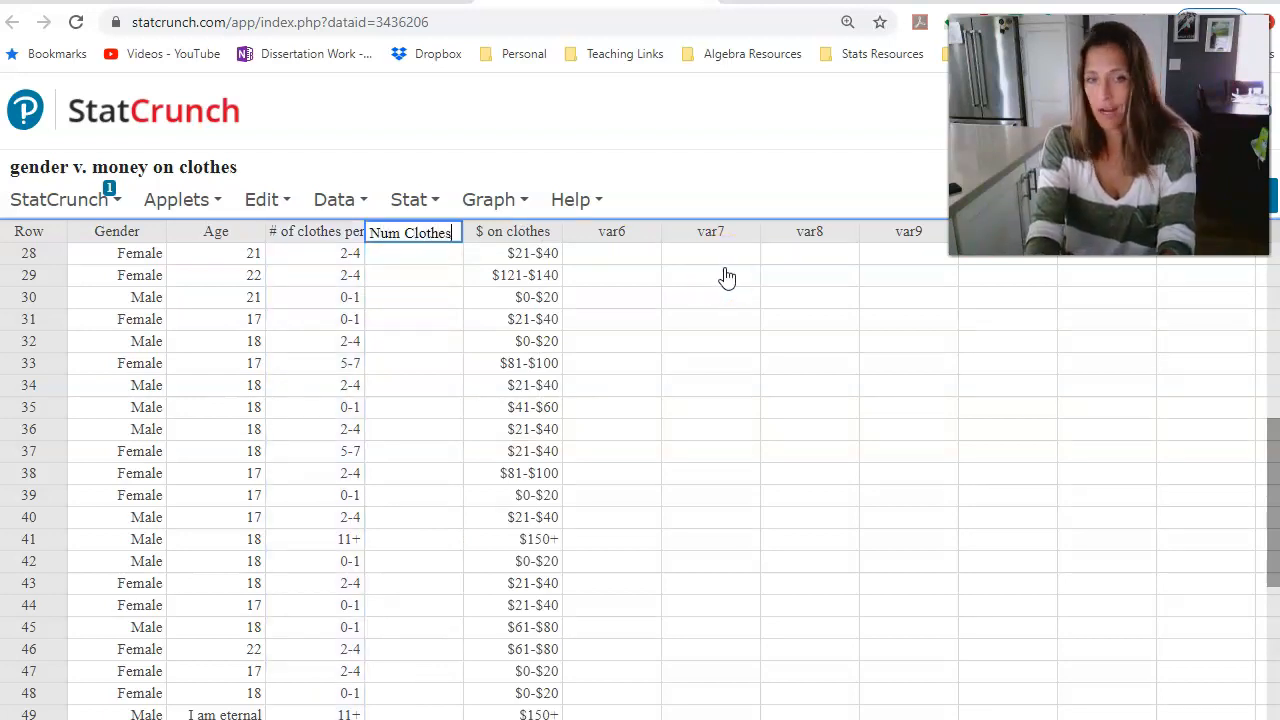
{"action": "key", "text": "Return"}
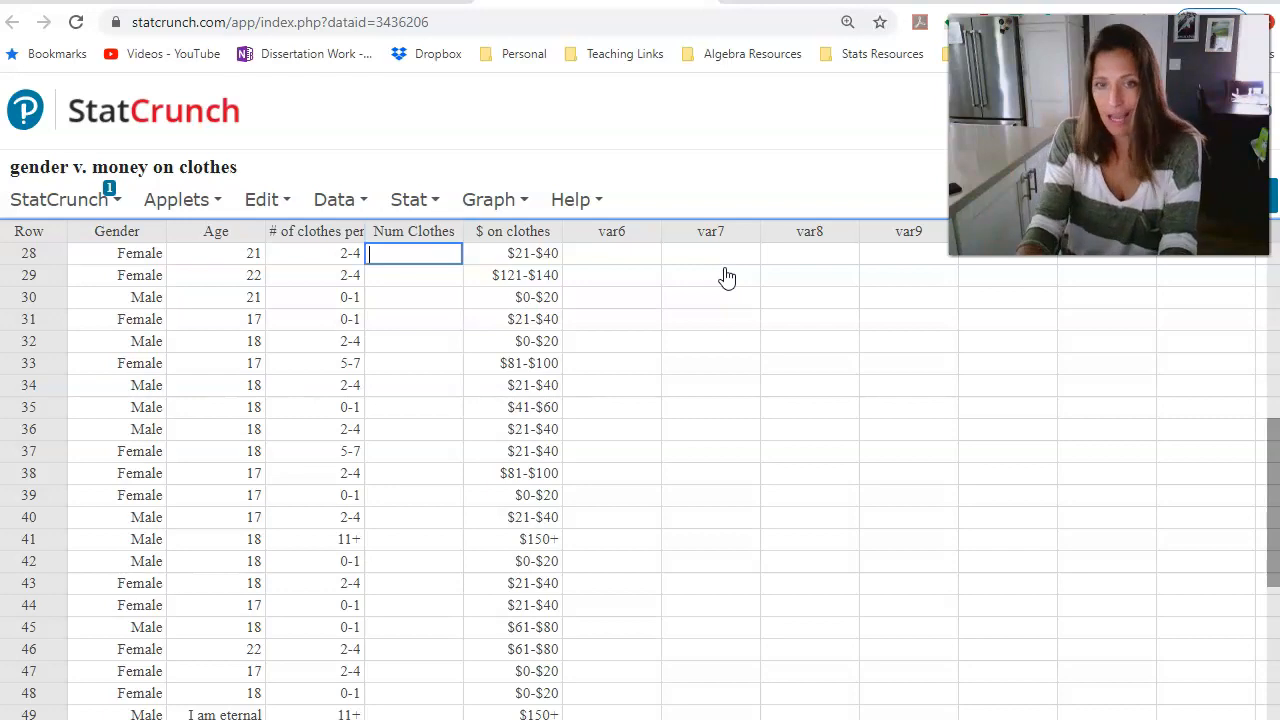
Step: Sort the table in ascending order by # of clothes per month
{"action": "left_click", "coordinate": [353, 231]}
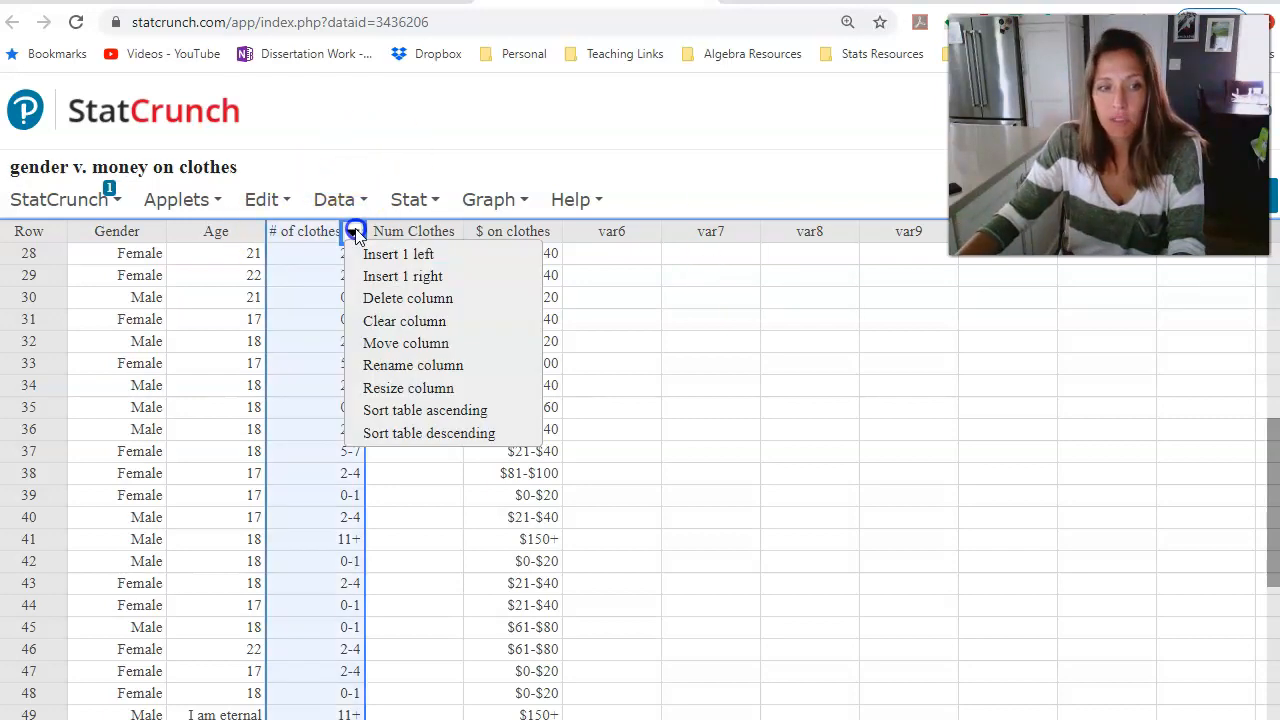
{"action": "left_click", "coordinate": [420, 411]}
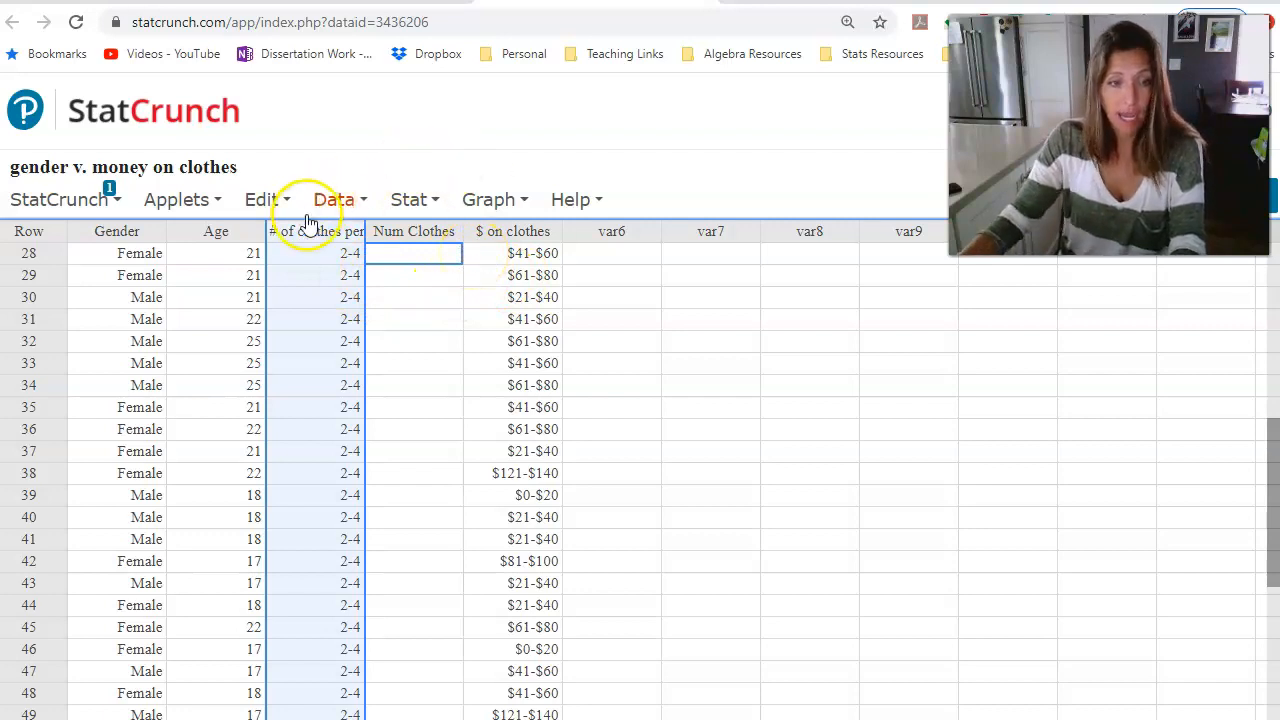
Step: Enter 2-4 in the Num Clothes cell of row 28 and copy that value
{"action": "left_click", "coordinate": [409, 261]}
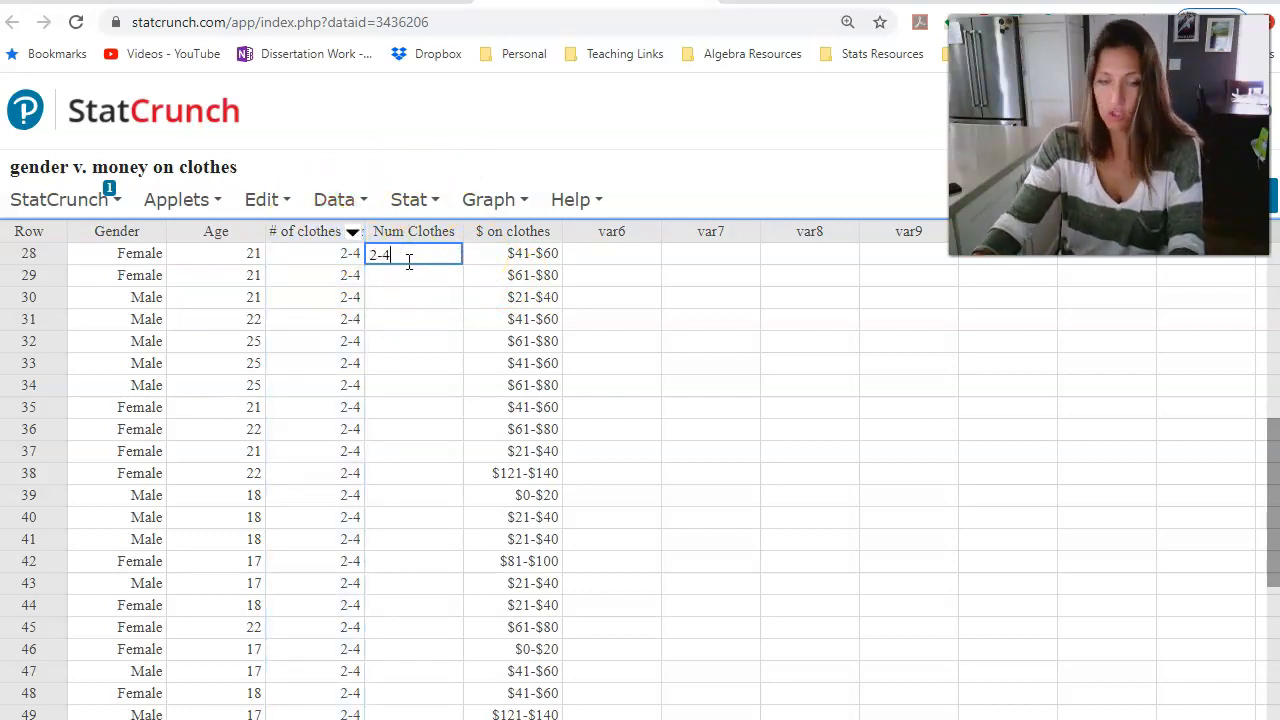
{"action": "double_click", "coordinate": [409, 261]}
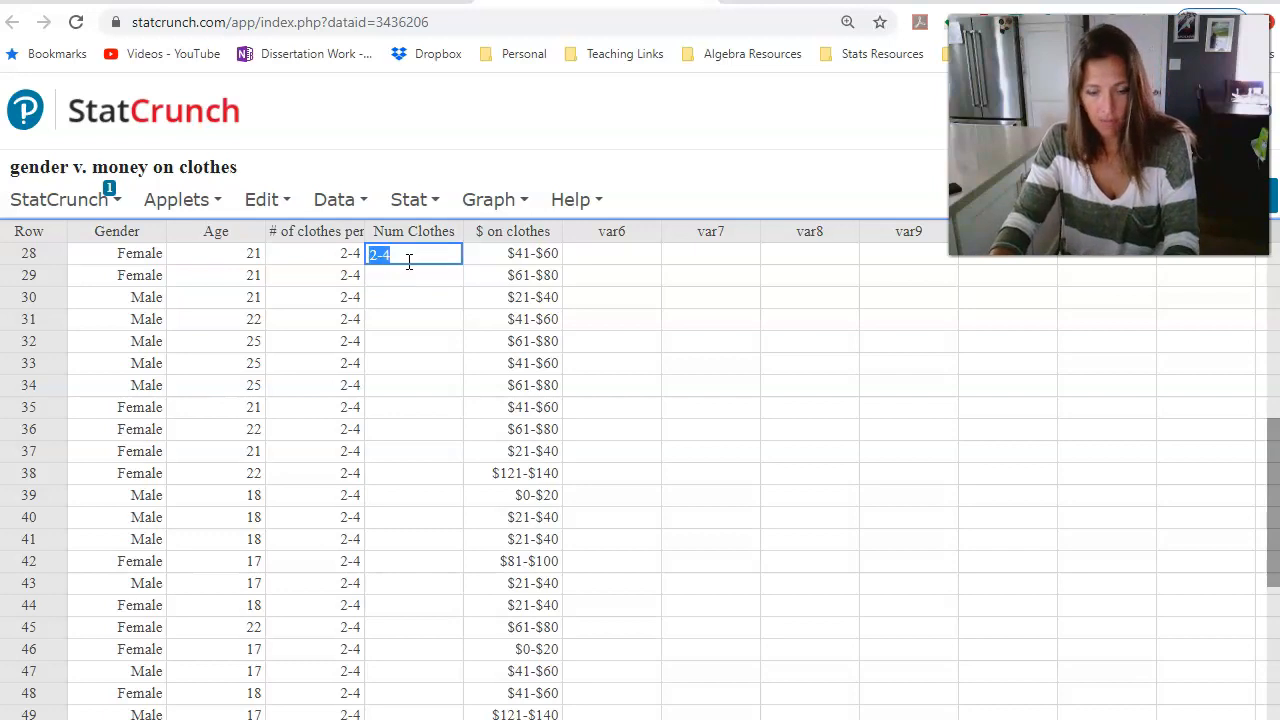
{"action": "left_click", "coordinate": [389, 277]}
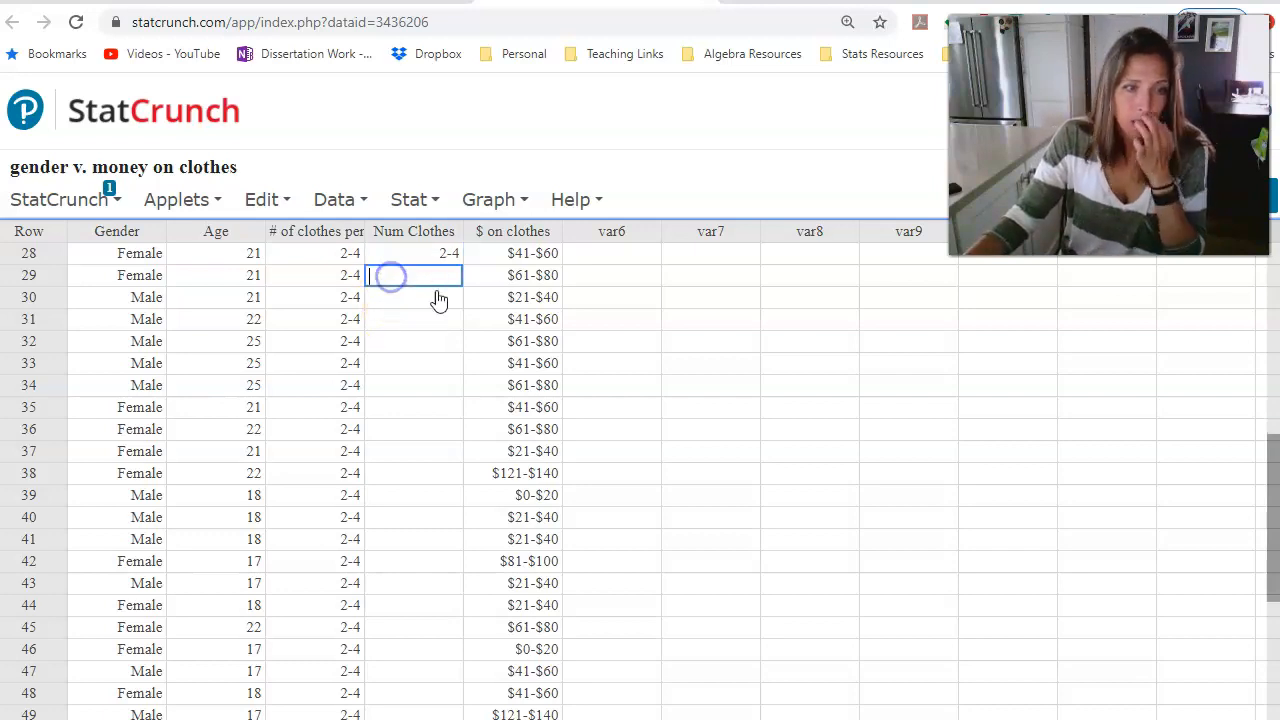
Step: Paste 2-4 into the Num Clothes cells of rows 26 to 49, matching the rows in the 2-4 category
{"action": "scroll", "coordinate": [434, 303], "scroll_direction": "down", "scroll_amount": 5}
{"action": "scroll", "coordinate": [429, 306], "scroll_direction": "up", "scroll_amount": 2}
{"action": "scroll", "coordinate": [429, 340], "scroll_direction": "up", "scroll_amount": 4}
{"action": "scroll", "coordinate": [434, 371], "scroll_direction": "down", "scroll_amount": 7}
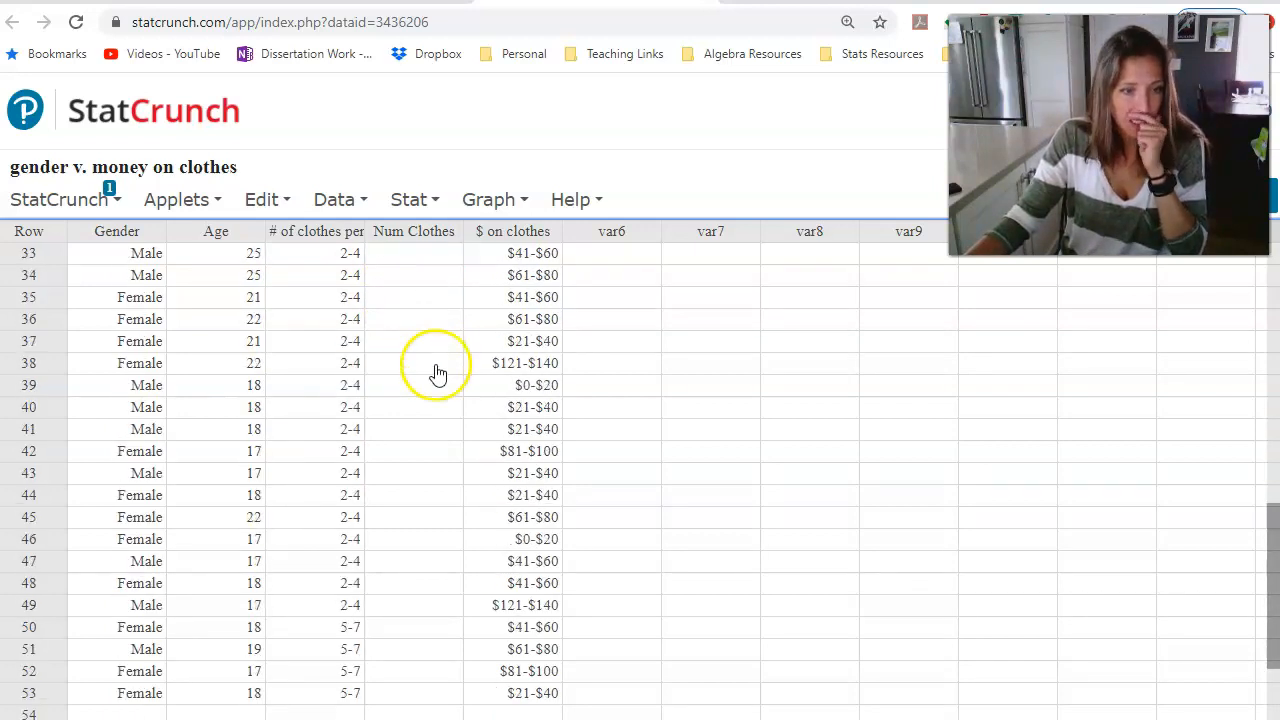
{"action": "scroll", "coordinate": [452, 388], "scroll_direction": "up", "scroll_amount": 6}
{"action": "scroll", "coordinate": [450, 387], "scroll_direction": "up", "scroll_amount": 9}
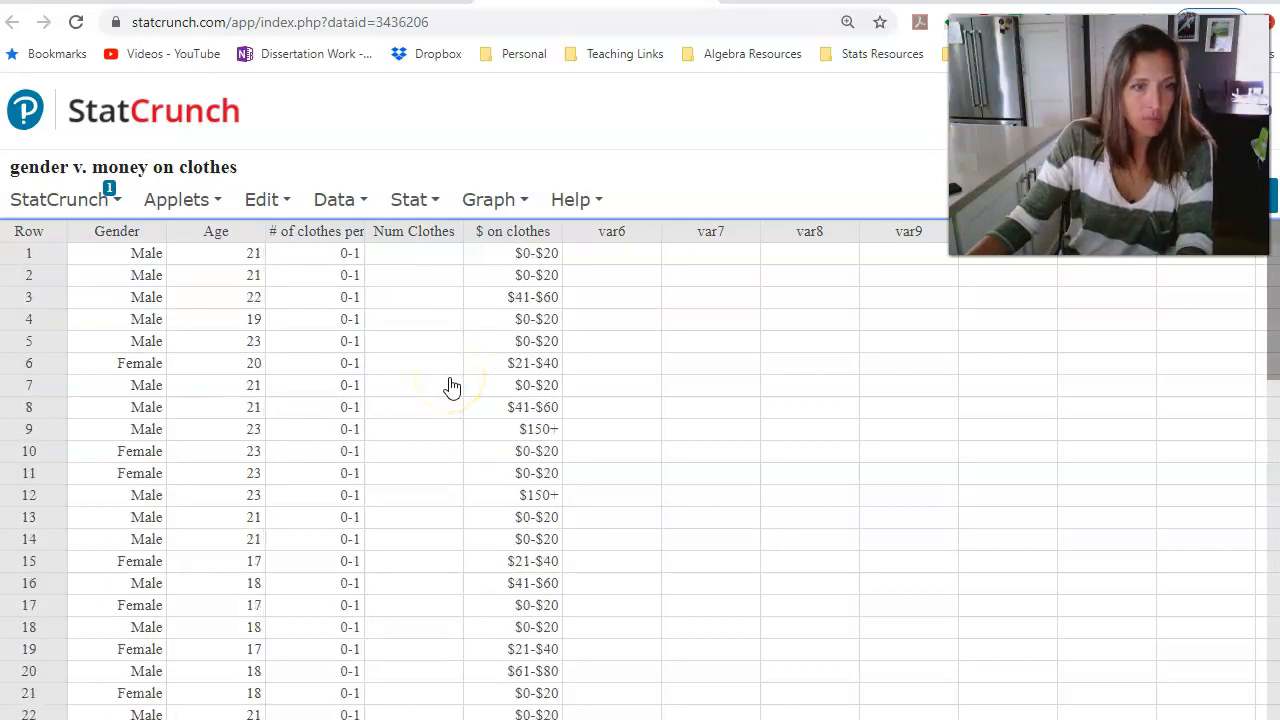
{"action": "scroll", "coordinate": [480, 405], "scroll_direction": "down", "scroll_amount": 3}
{"action": "left_click", "coordinate": [445, 580]}
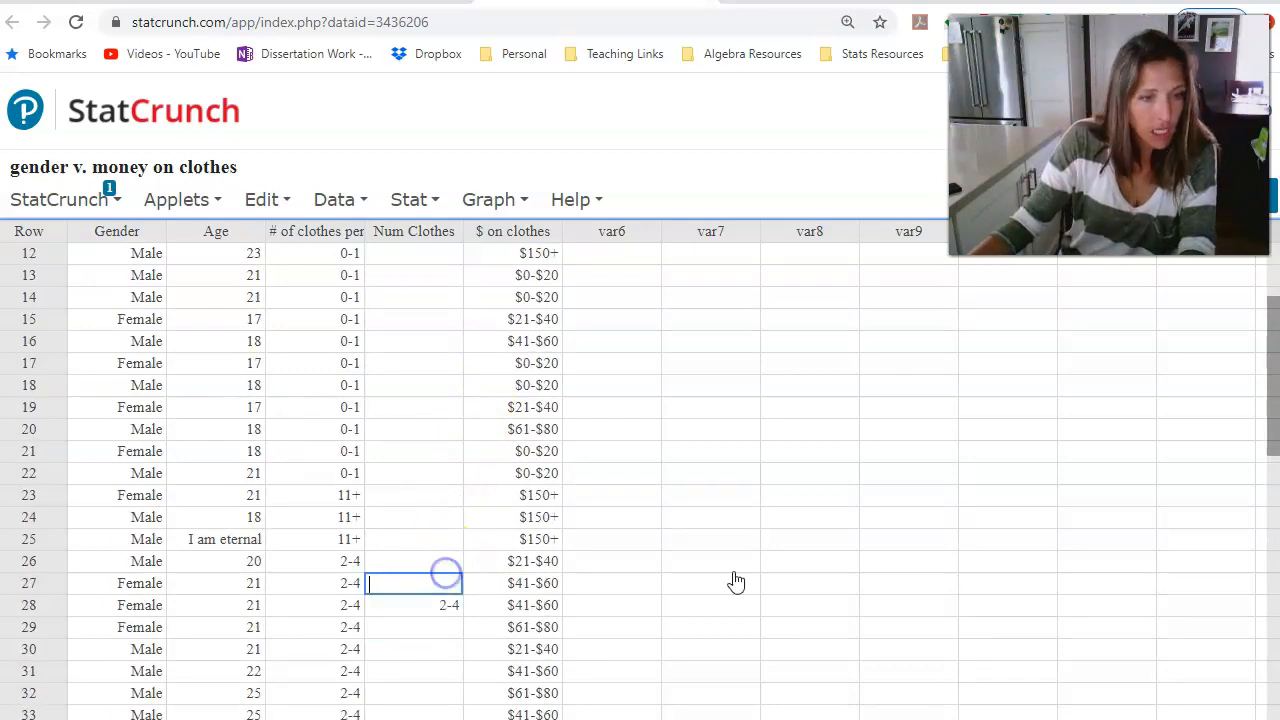
{"action": "key", "text": "Up"}
{"action": "key", "text": "shift+Down"}
{"action": "key", "text": "shift+Down"}
{"action": "key", "text": "shift+Down"}
{"action": "key", "text": "shift+Down"}
{"action": "key", "text": "shift+Down"}
{"action": "key", "text": "shift+Down"}
{"action": "key", "text": "shift+Down"}
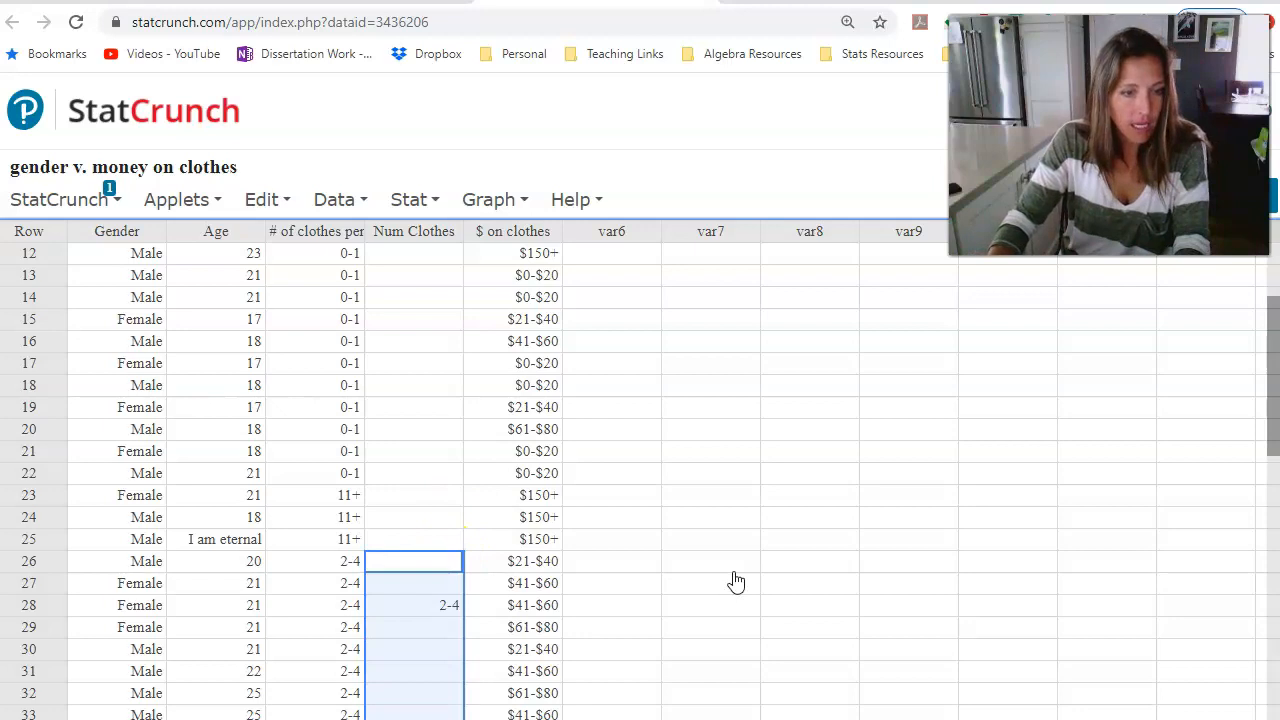
{"action": "key", "text": "shift+Down"}
{"action": "key", "text": "shift+Down"}
{"action": "key", "text": "shift+Down"}
{"action": "key", "text": "shift+Down"}
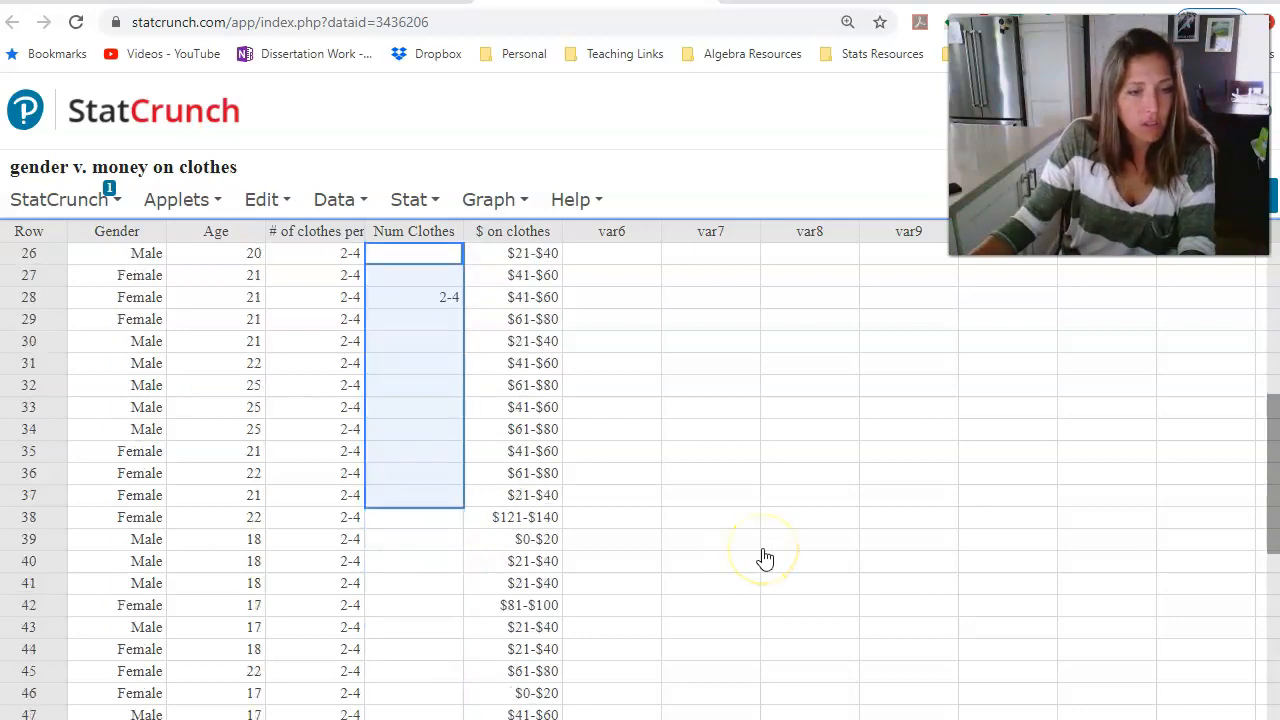
{"action": "key", "text": "shift+Down"}
{"action": "key", "text": "shift+Down"}
{"action": "key", "text": "shift+Down"}
{"action": "key", "text": "shift+Down"}
{"action": "key", "text": "shift+Down"}
{"action": "key", "text": "shift+Down"}
{"action": "key", "text": "shift+Down"}
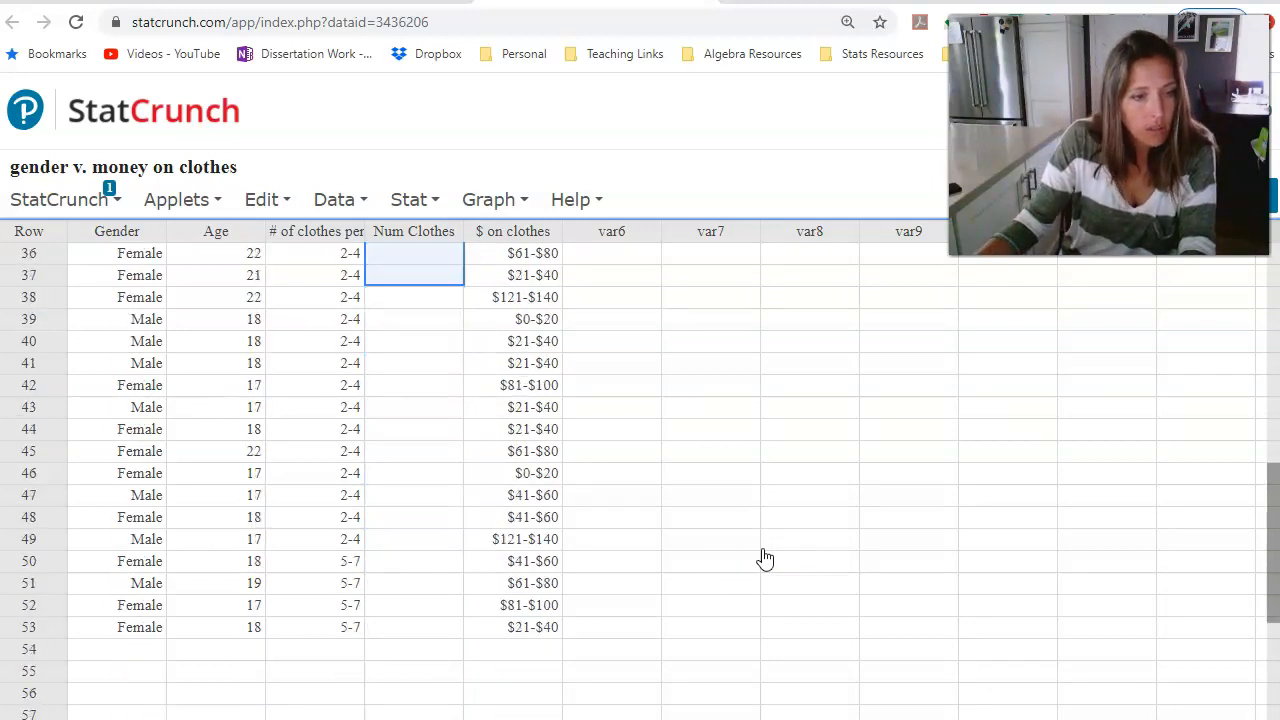
{"action": "key", "text": "shift+Down"}
{"action": "key", "text": "shift+Down"}
{"action": "key", "text": "shift+Down"}
{"action": "key", "text": "shift+Down"}
{"action": "key", "text": "shift+Down"}
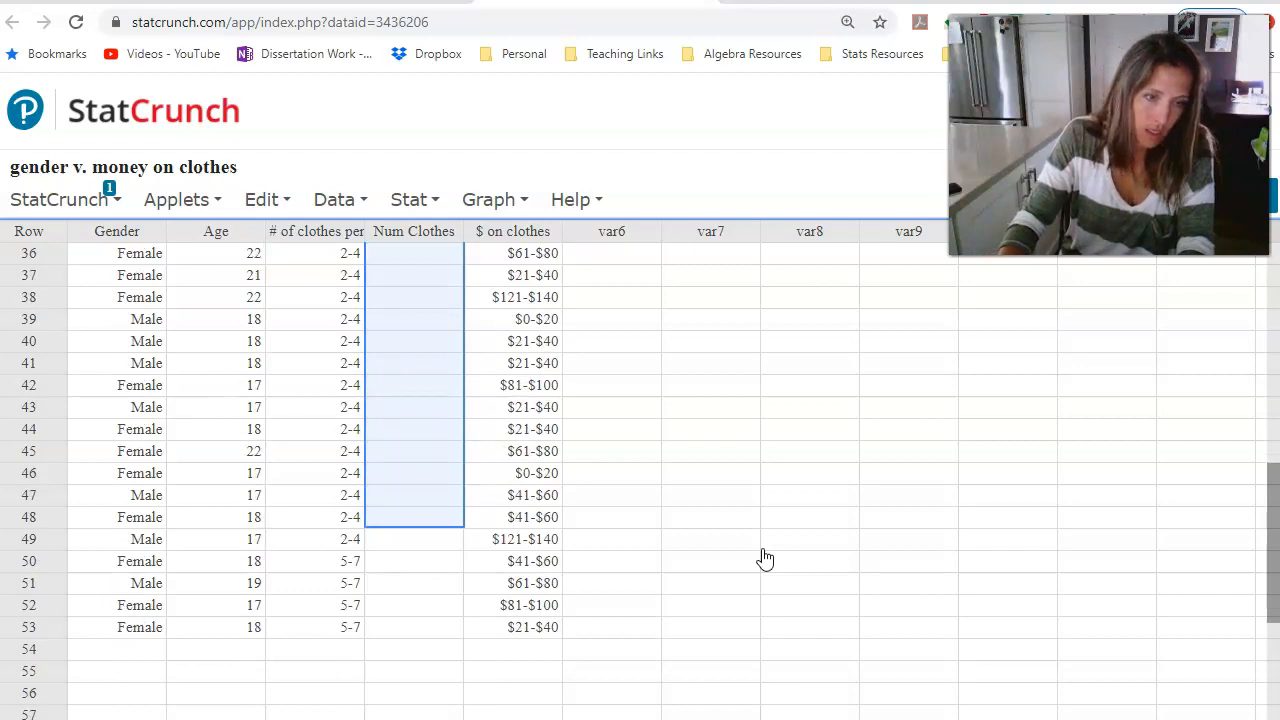
{"action": "key", "text": "ctrl+v"}
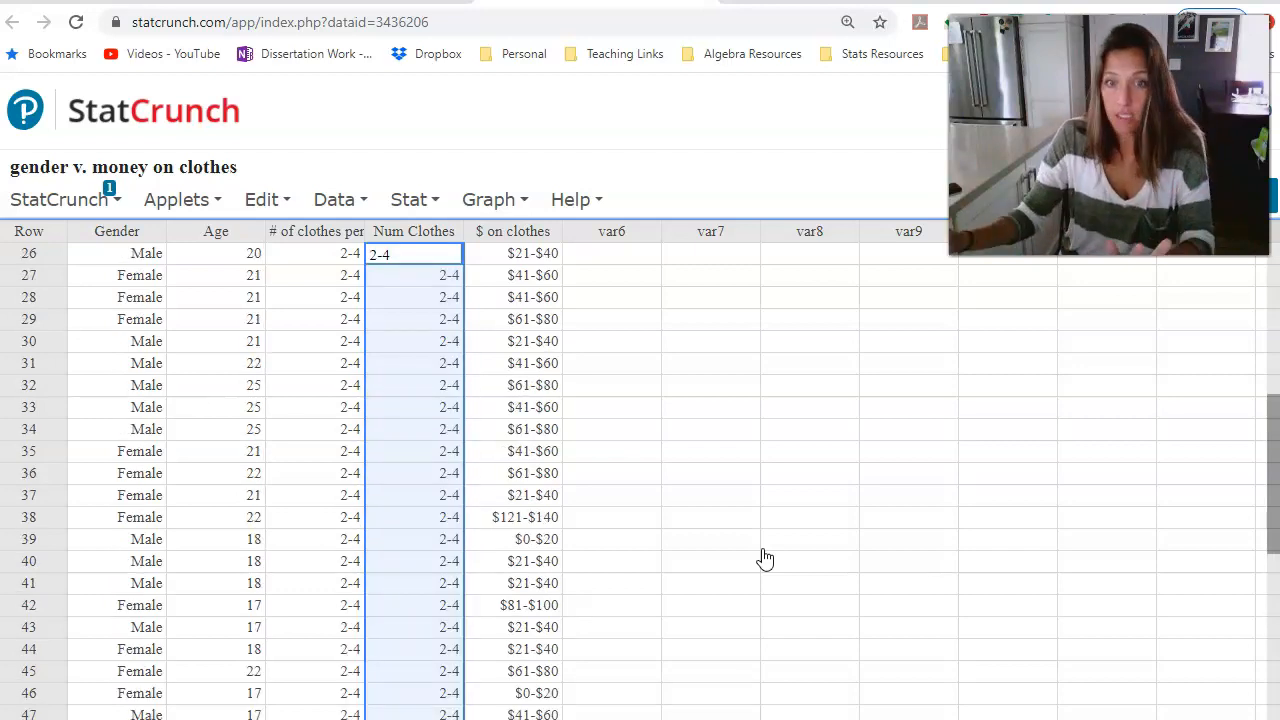
Step: Enter 5+ in the Num Clothes cell of row 50 and copy it into rows 51 to 53
{"action": "scroll", "coordinate": [769, 555], "scroll_direction": "up", "scroll_amount": 3}
{"action": "scroll", "coordinate": [769, 555], "scroll_direction": "down", "scroll_amount": 13}
{"action": "scroll", "coordinate": [412, 510], "scroll_direction": "up", "scroll_amount": 2}
{"action": "scroll", "coordinate": [412, 510], "scroll_direction": "up", "scroll_amount": 3}
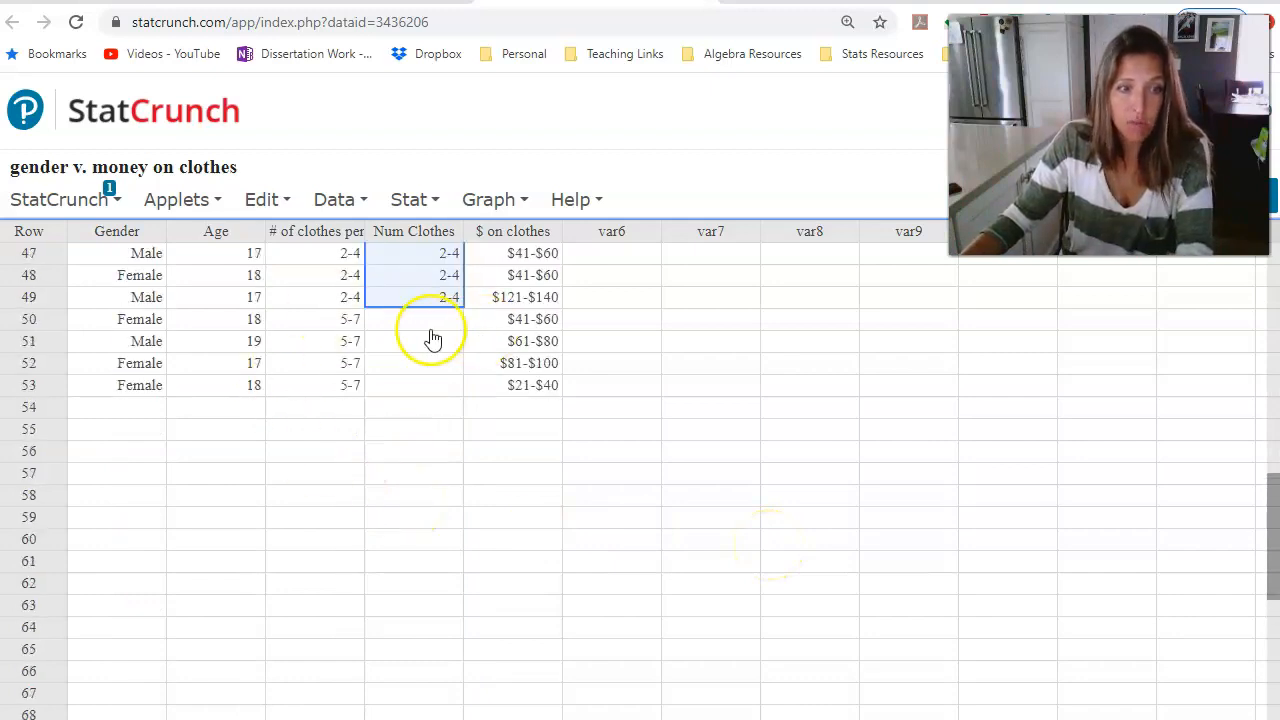
{"action": "left_click", "coordinate": [439, 326]}
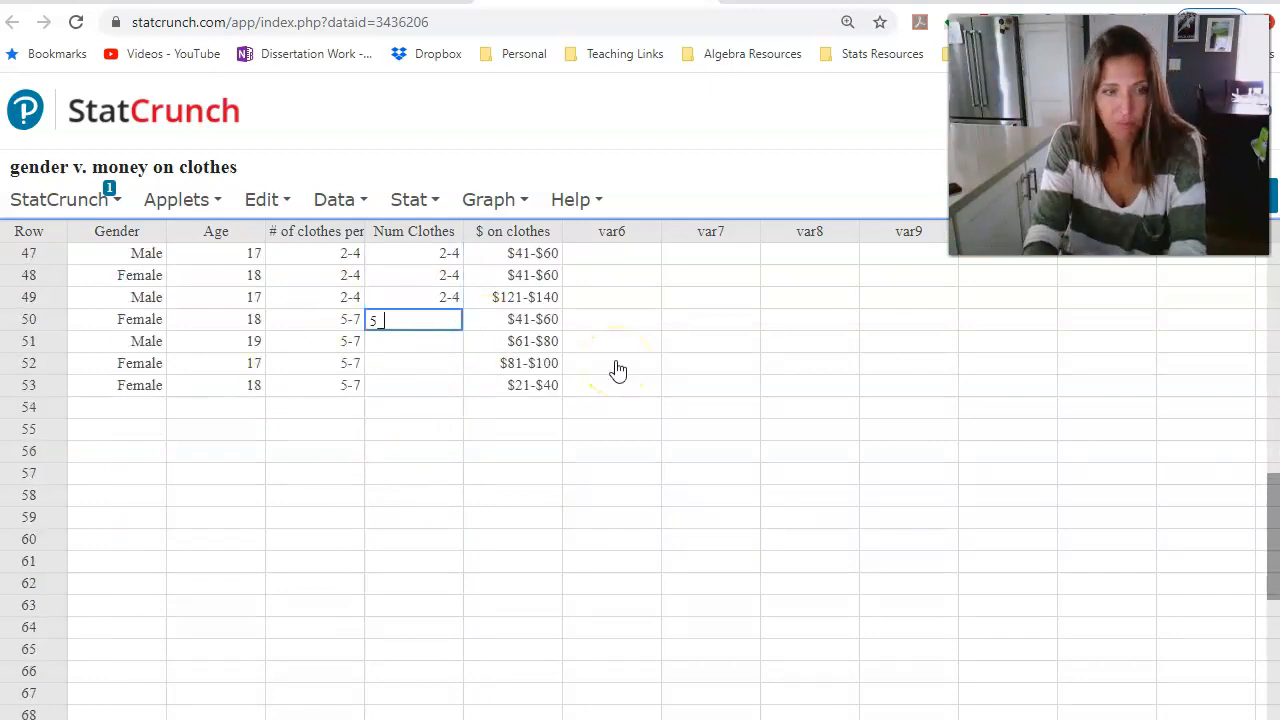
{"action": "key", "text": "ctrl+a"}
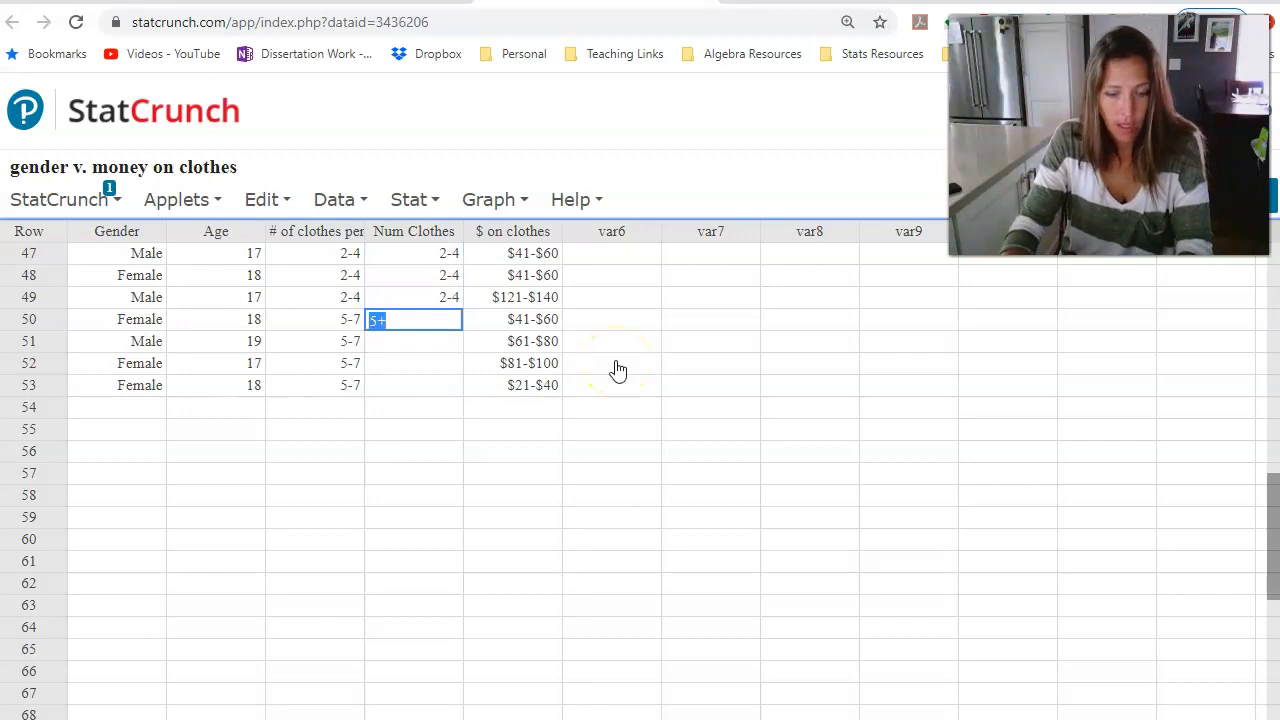
{"action": "key", "text": "Return"}
{"action": "key", "text": "shift+Down"}
{"action": "key", "text": "shift+Down"}
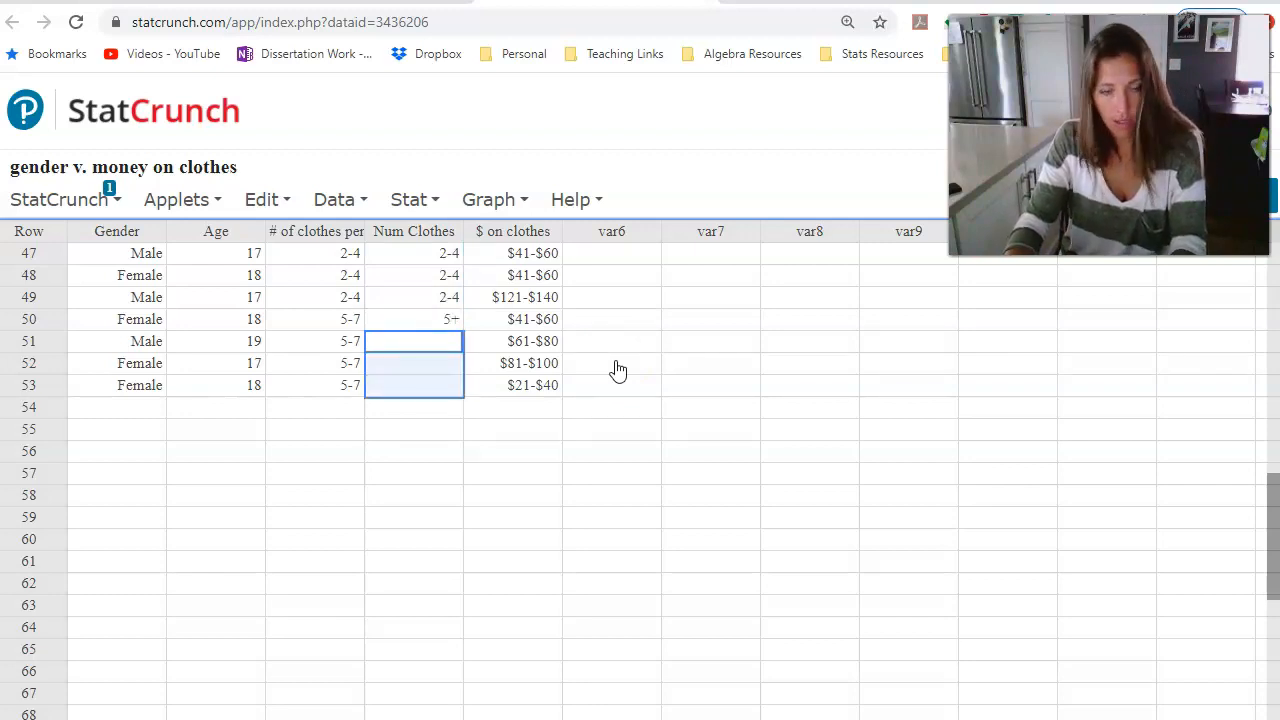
Step: Fill the Num Clothes cells of rows 23 to 25, the 11+ category, with 5+
{"action": "scroll", "coordinate": [622, 378], "scroll_direction": "up", "scroll_amount": 10}
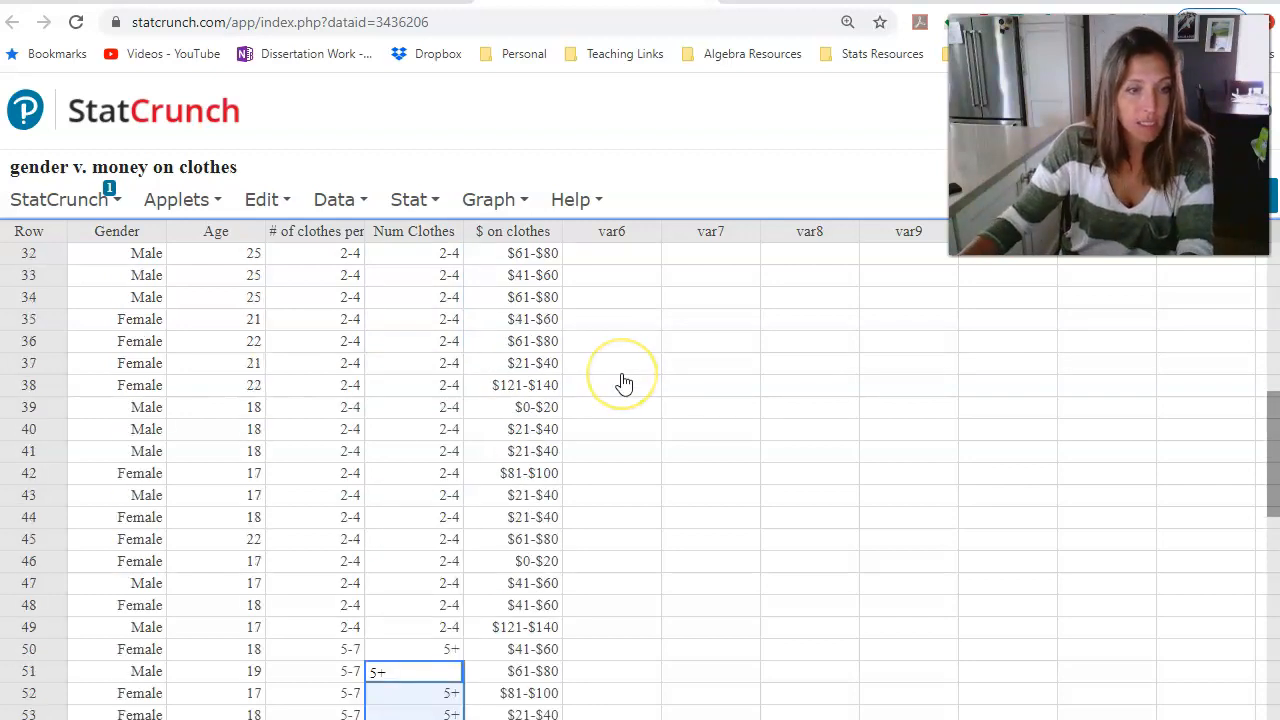
{"action": "scroll", "coordinate": [622, 383], "scroll_direction": "down", "scroll_amount": 4}
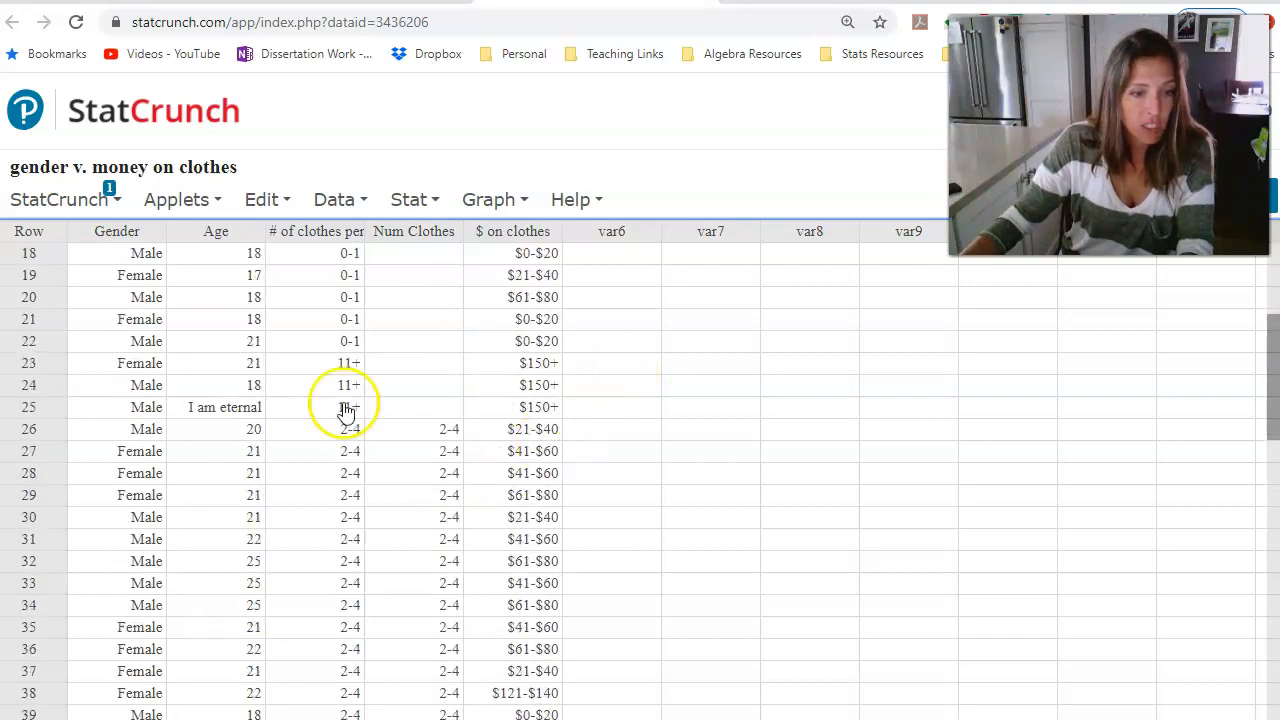
{"action": "key", "text": "shift+Down"}
{"action": "key", "text": "shift+Down"}
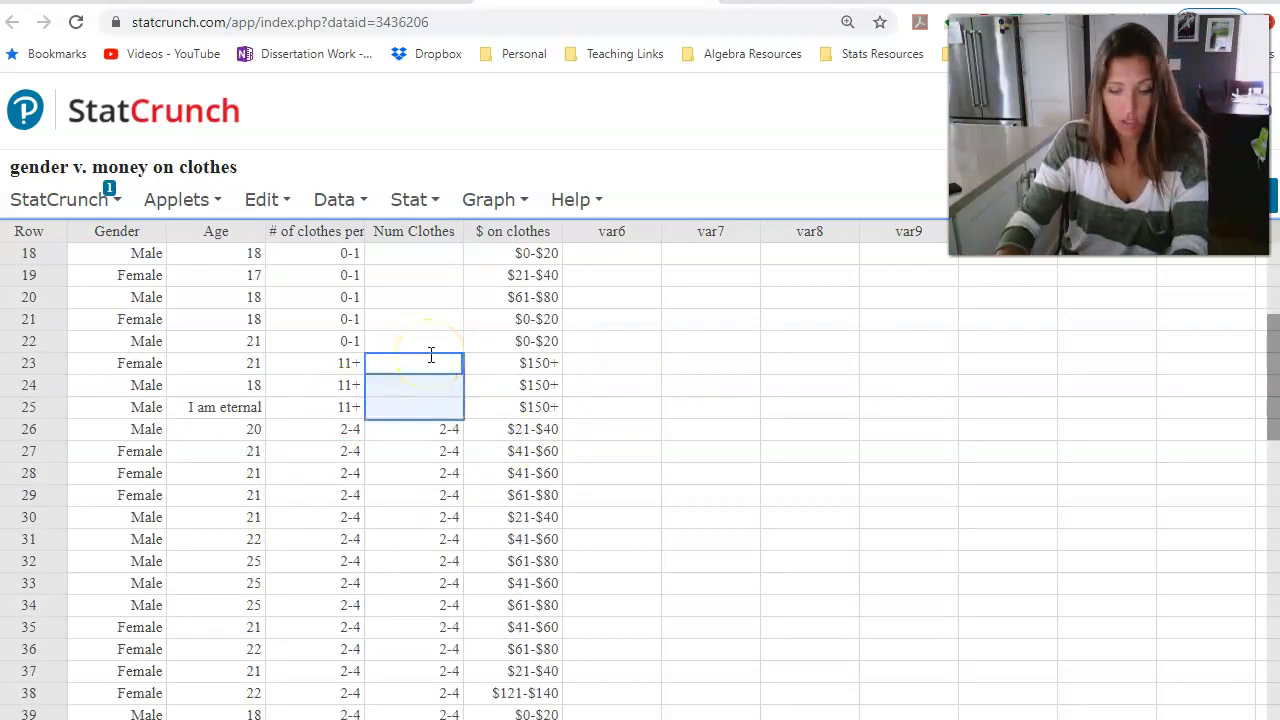
{"action": "type", "text": "5+ 5+ 5+"}
{"action": "key", "text": "Up"}
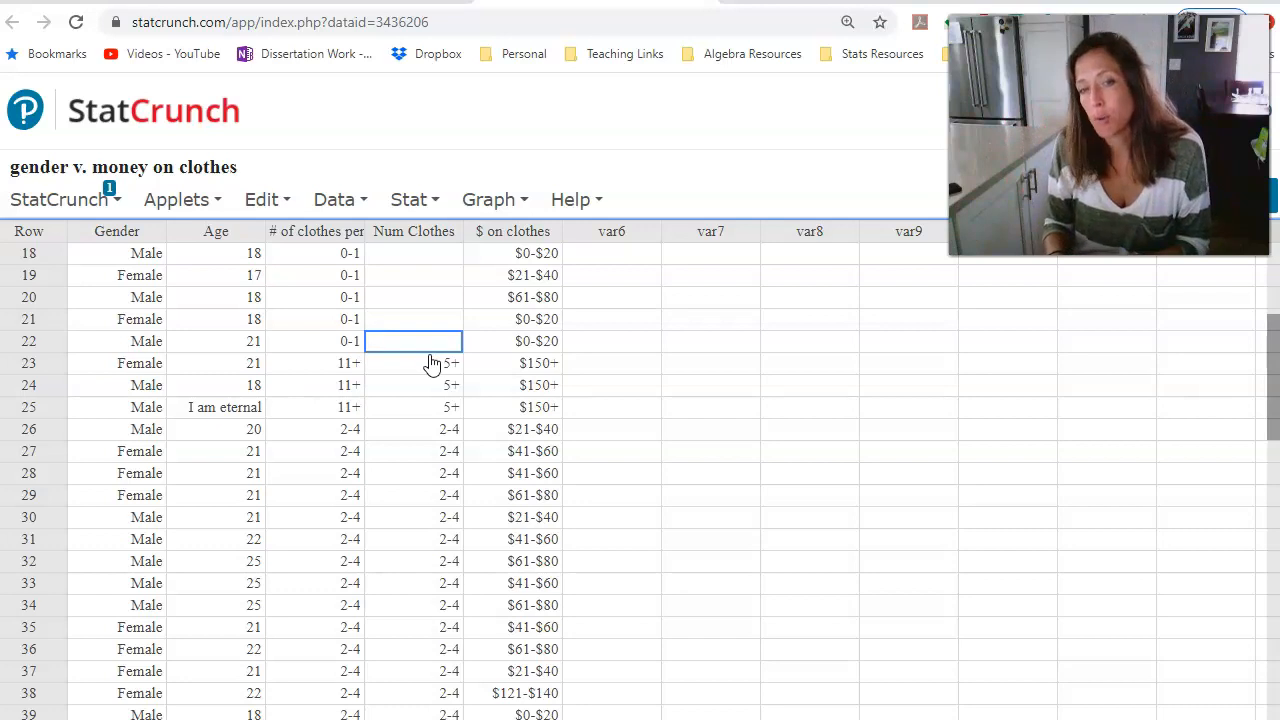
Step: Copy 0-1 from the first row's clothes-per-month cell into the Num Clothes cells of rows 1 to 22
{"action": "scroll", "coordinate": [432, 363], "scroll_direction": "up", "scroll_amount": 1}
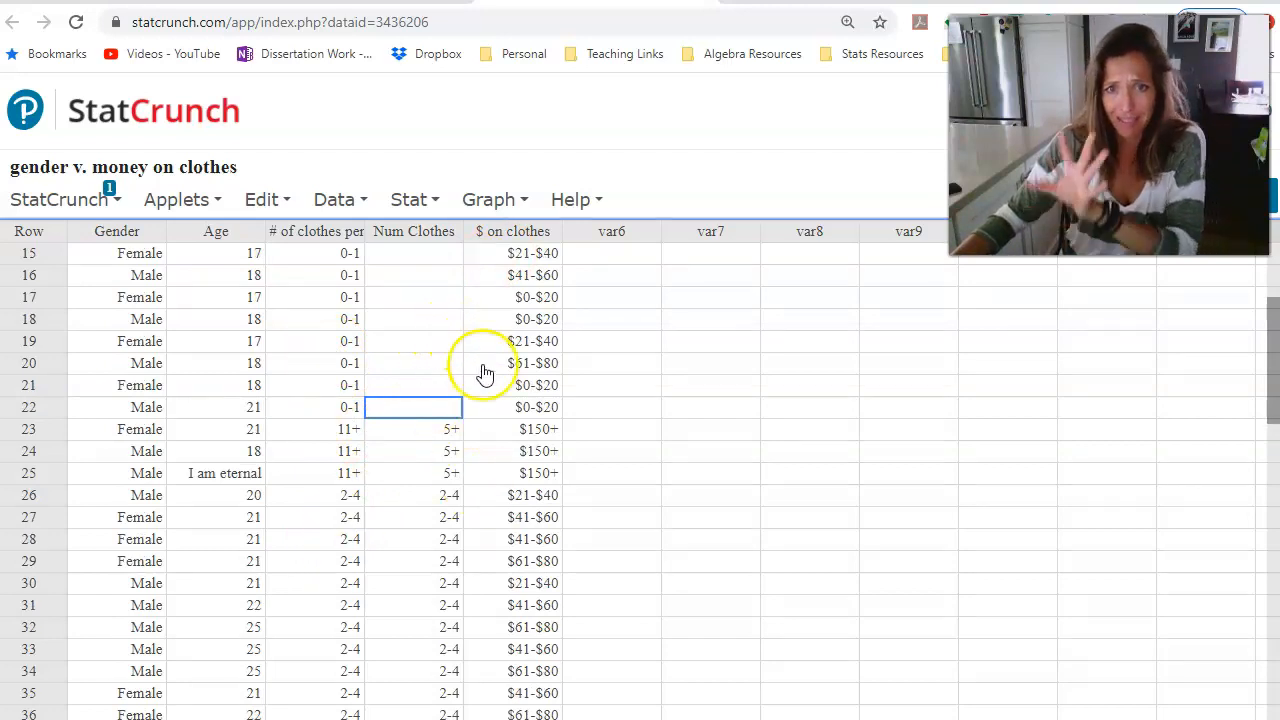
{"action": "scroll", "coordinate": [408, 350], "scroll_direction": "up", "scroll_amount": 4}
{"action": "scroll", "coordinate": [343, 251], "scroll_direction": "up", "scroll_amount": 1}
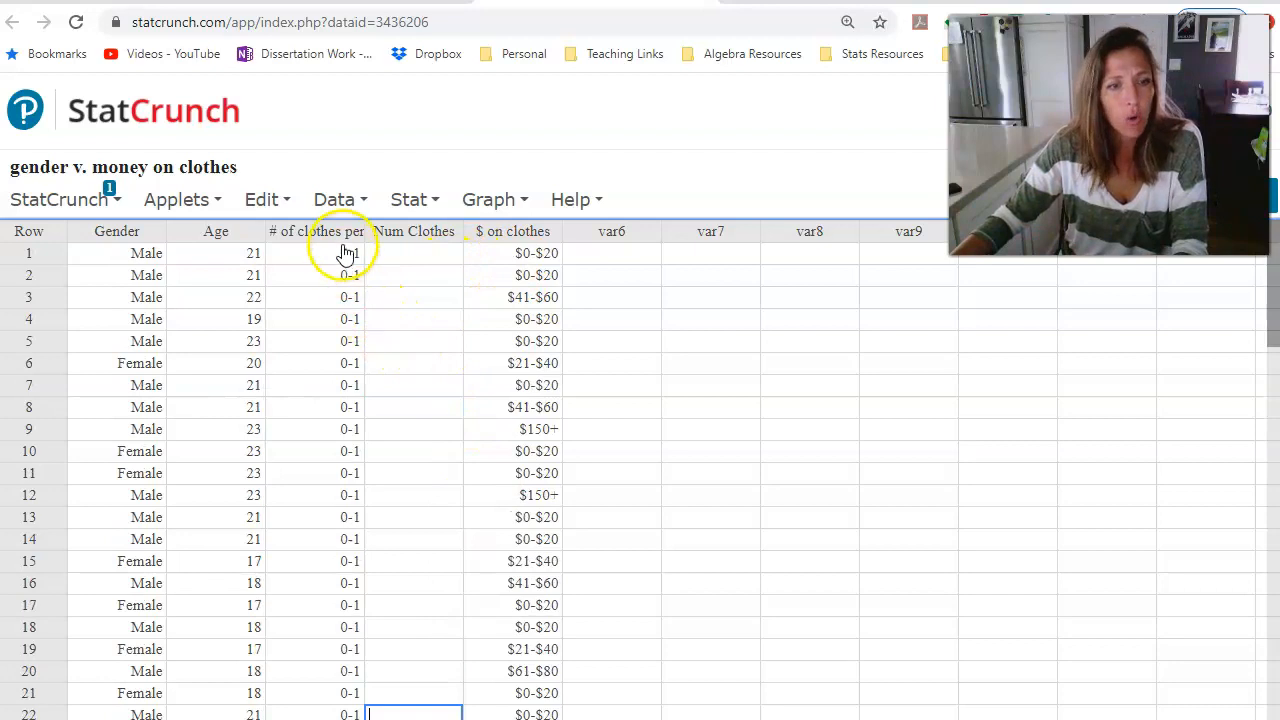
{"action": "left_click", "coordinate": [357, 256]}
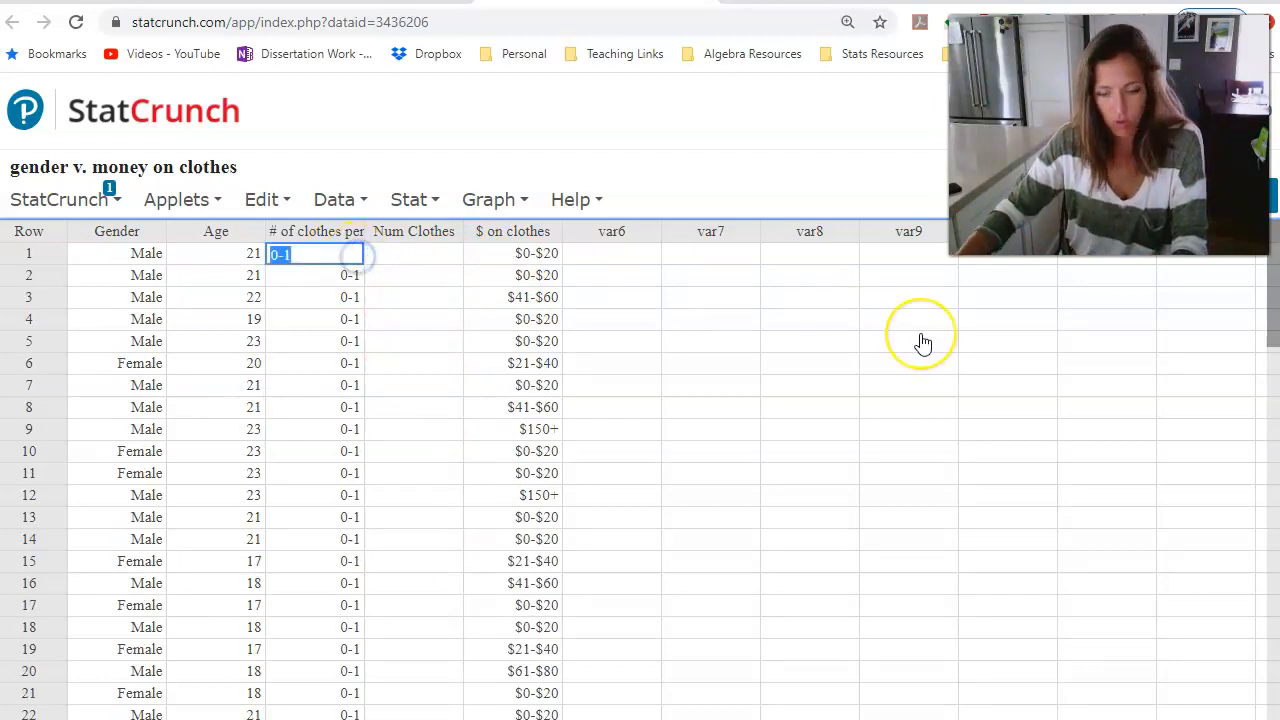
{"action": "key", "text": "Right"}
{"action": "key", "text": "Right"}
{"action": "key", "text": "shift+Down"}
{"action": "key", "text": "shift+Down"}
{"action": "key", "text": "shift+Down"}
{"action": "key", "text": "shift+Down"}
{"action": "key", "text": "shift+Down"}
{"action": "key", "text": "shift+Down"}
{"action": "key", "text": "shift+Down"}
{"action": "key", "text": "shift+Down"}
{"action": "key", "text": "shift+Down"}
{"action": "key", "text": "shift+Down"}
{"action": "key", "text": "shift+Down"}
{"action": "key", "text": "shift+Down"}
{"action": "key", "text": "shift+Down"}
{"action": "key", "text": "shift+Down"}
{"action": "key", "text": "shift+Down"}
{"action": "key", "text": "shift+Down"}
{"action": "key", "text": "shift+Down"}
{"action": "key", "text": "shift+Down"}
{"action": "key", "text": "shift+Down"}
{"action": "key", "text": "shift+Down"}
{"action": "key", "text": "shift+Down"}
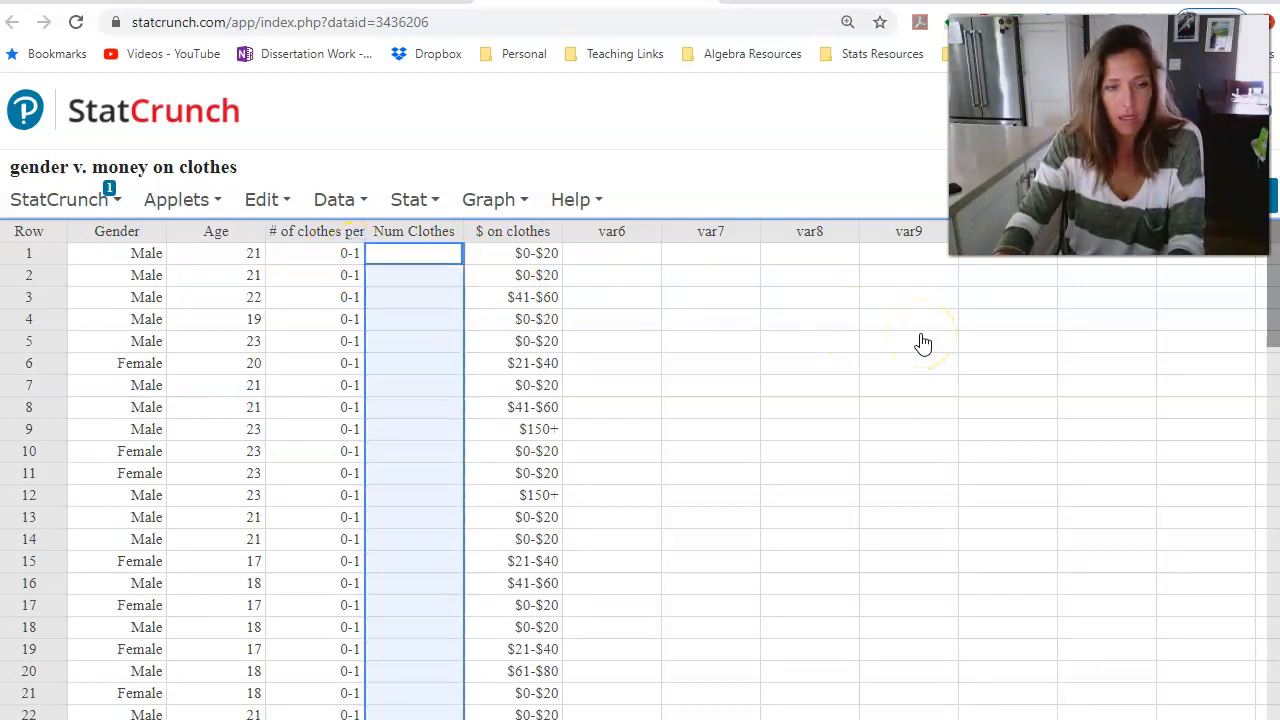
{"action": "key", "text": "ctrl+v"}
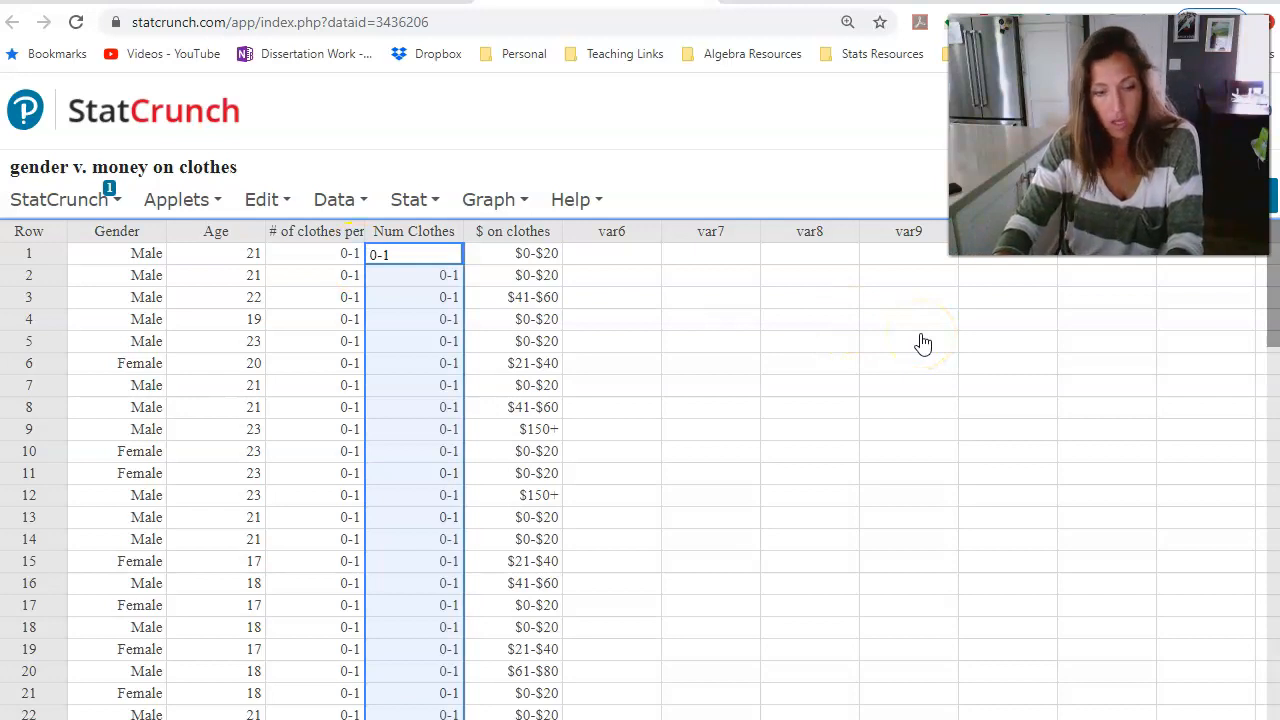
Step: Create a frequency bar plot with data for the Num Clothes column, and close it after reviewing the three categories
{"action": "left_click", "coordinate": [838, 253]}
{"action": "left_click", "coordinate": [490, 203]}
{"action": "mouse_move", "coordinate": [520, 237]}
{"action": "left_click", "coordinate": [766, 243]}
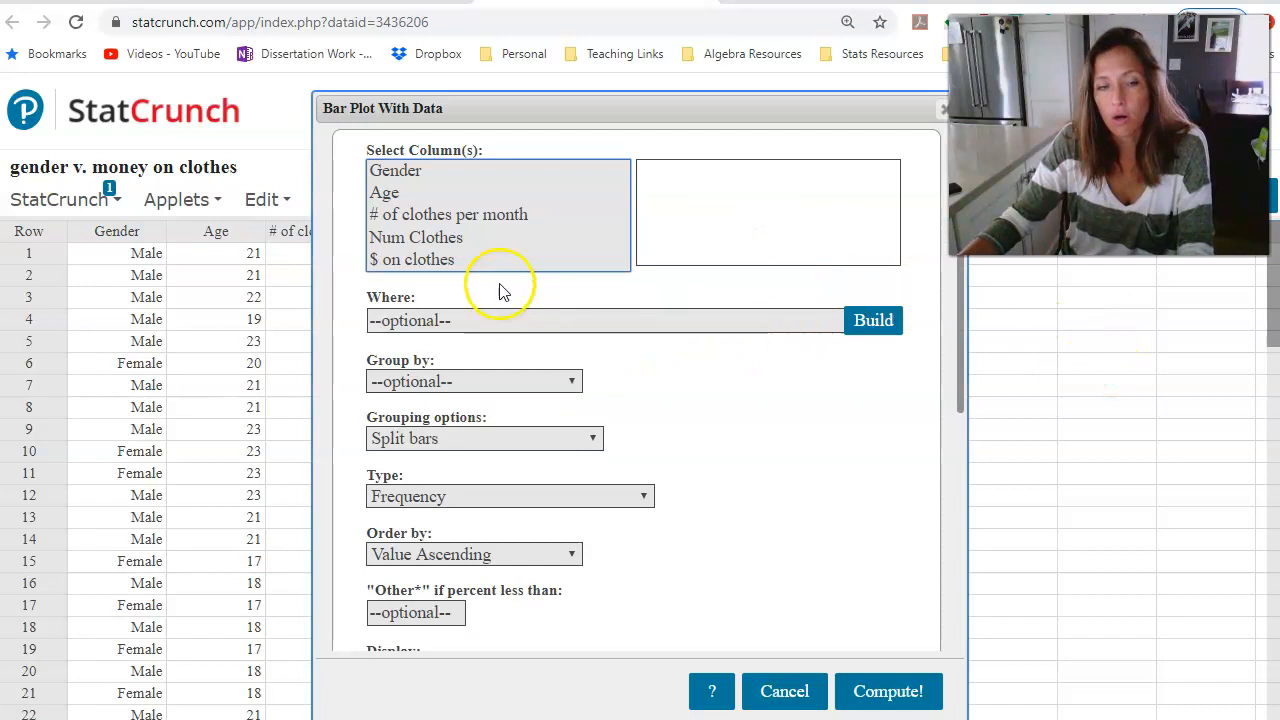
{"action": "left_click", "coordinate": [418, 239]}
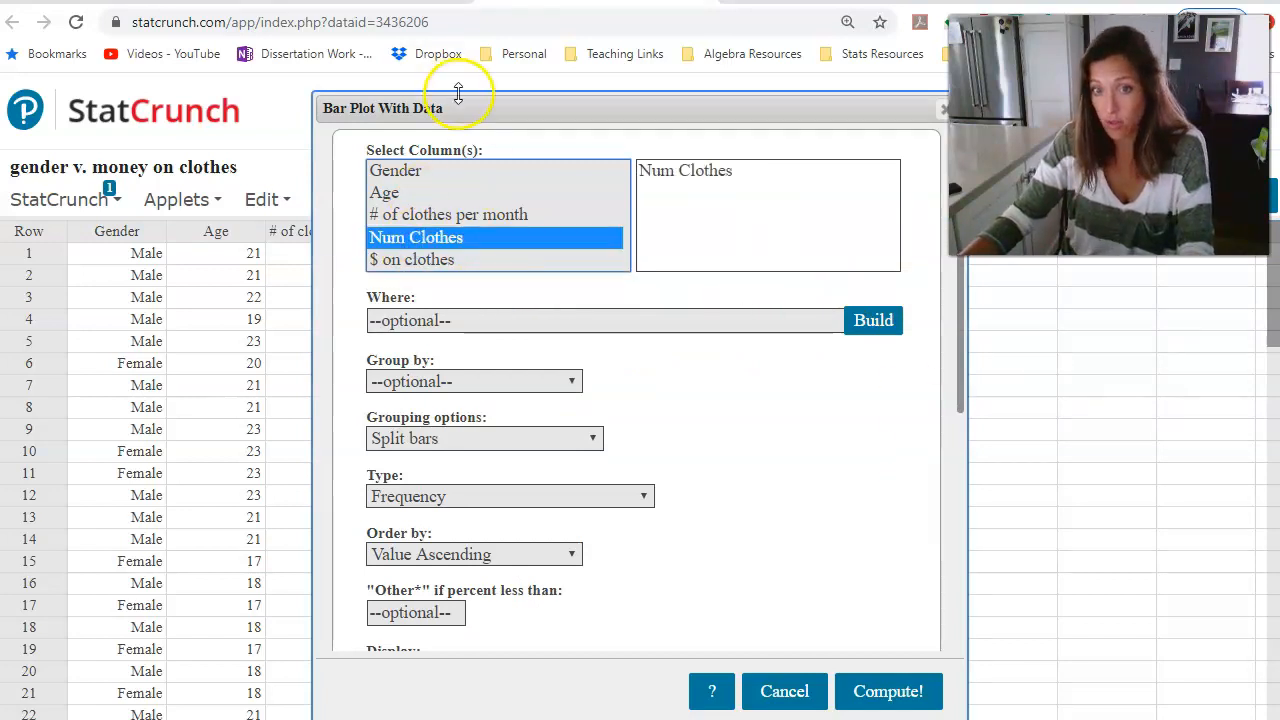
{"action": "left_click", "coordinate": [906, 691]}
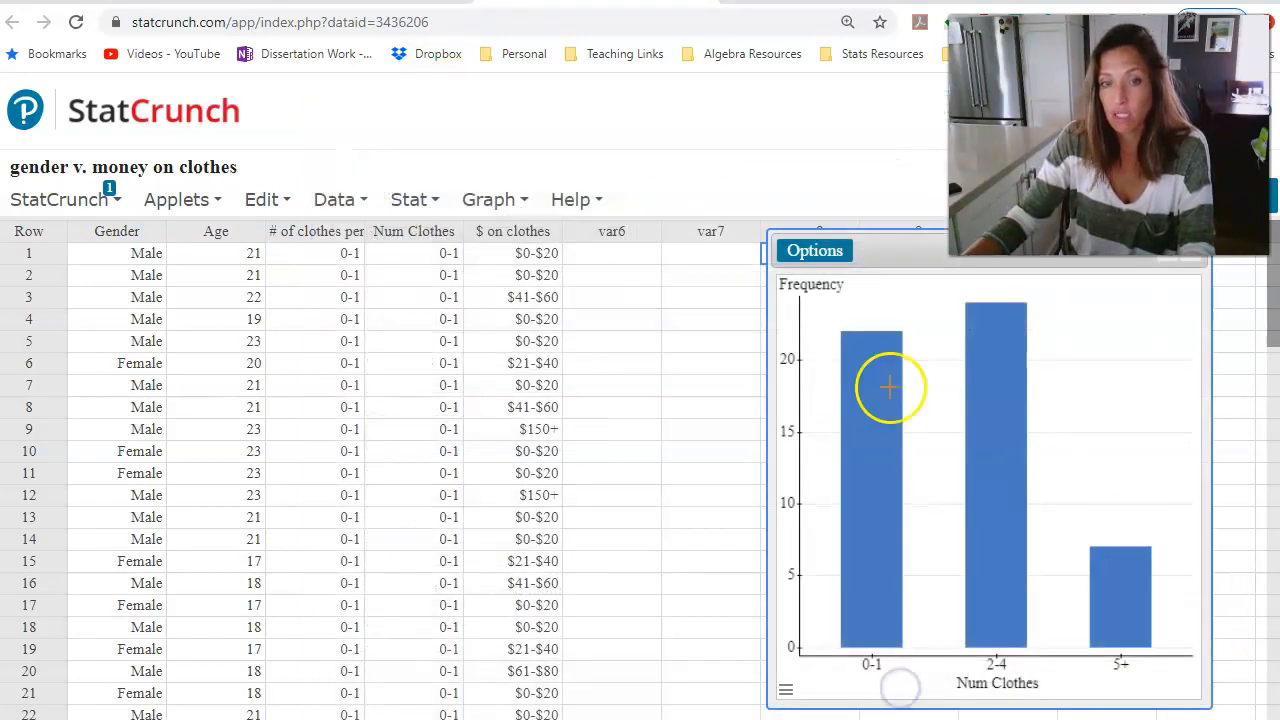
{"action": "left_click_drag", "start_coordinate": [886, 251], "coordinate": [583, 185]}
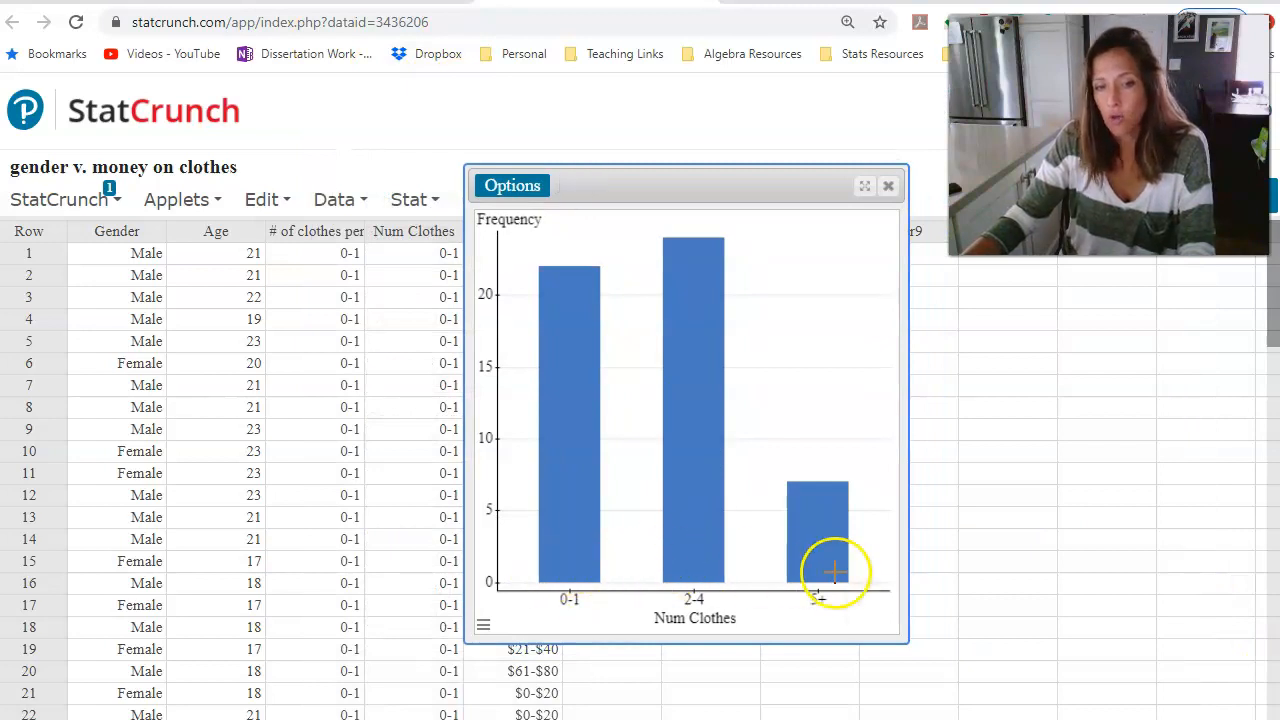
{"action": "mouse_move", "coordinate": [834, 565]}
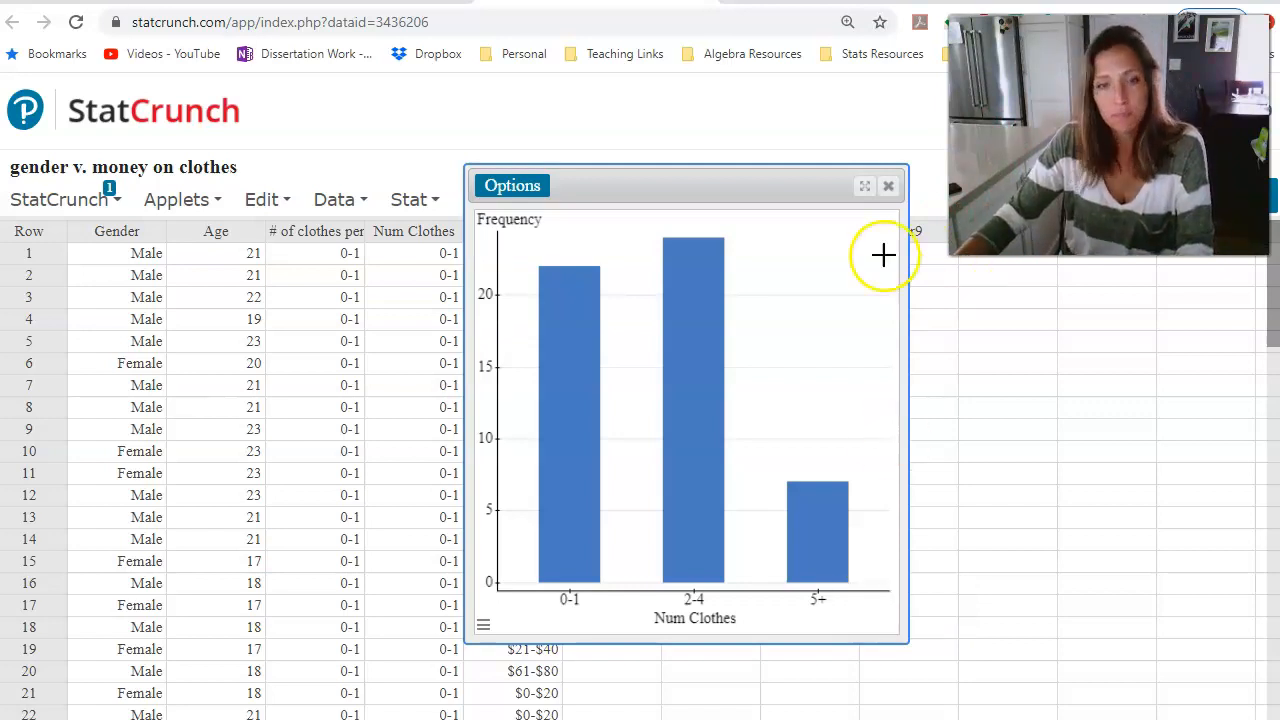
{"action": "left_click", "coordinate": [888, 189]}
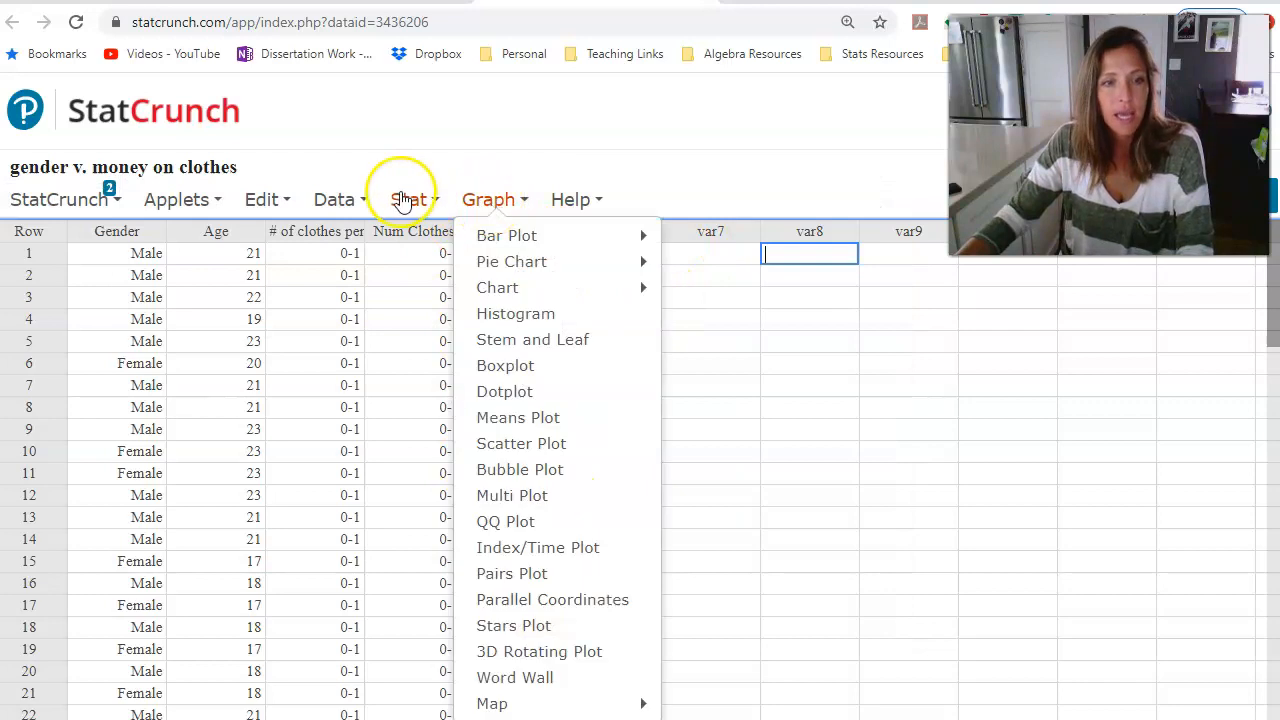
Step: Create a pie chart with data for the $ on clothes column, and close it after reviewing the spending categories
{"action": "mouse_move", "coordinate": [415, 204]}
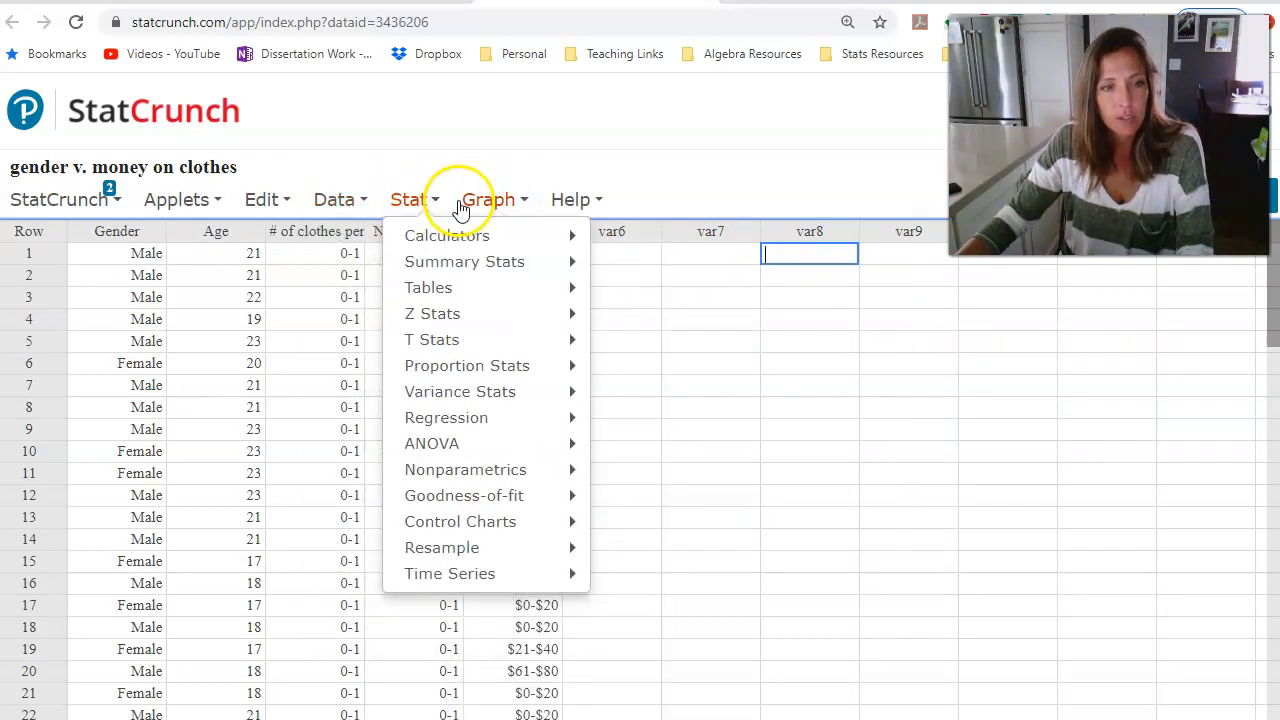
{"action": "mouse_move", "coordinate": [480, 206]}
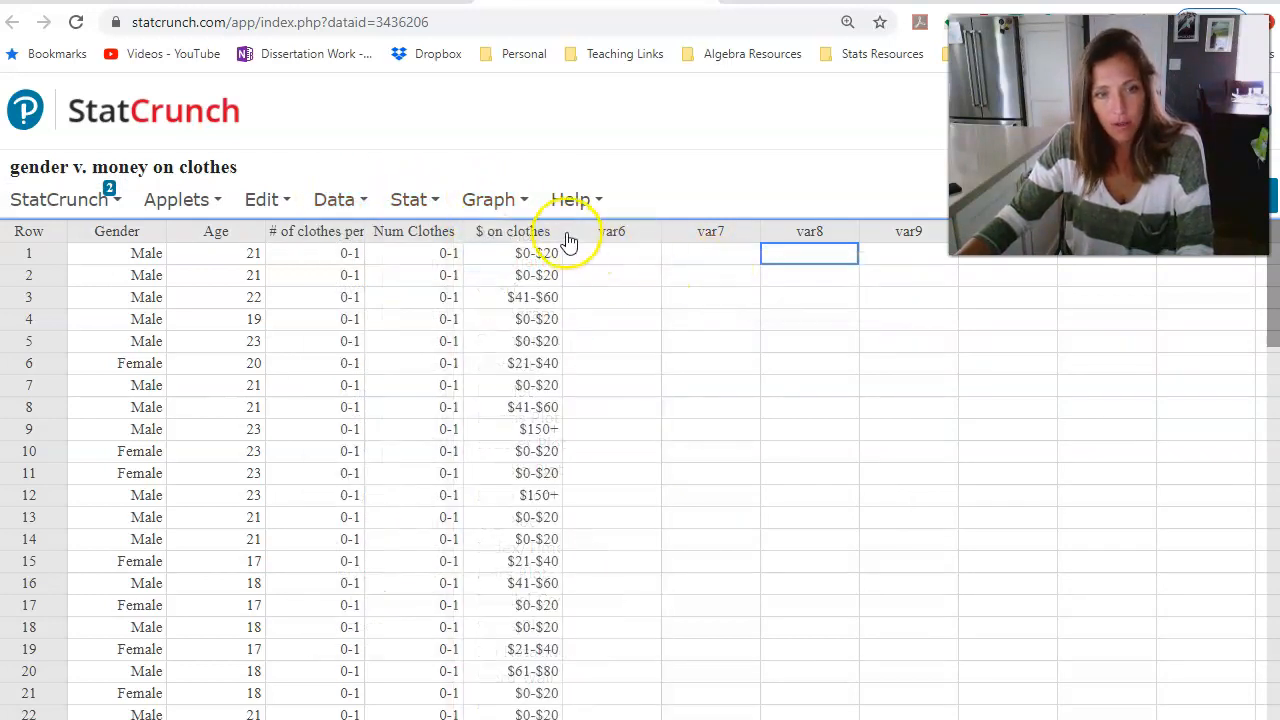
{"action": "mouse_move", "coordinate": [520, 262]}
{"action": "left_click", "coordinate": [688, 268]}
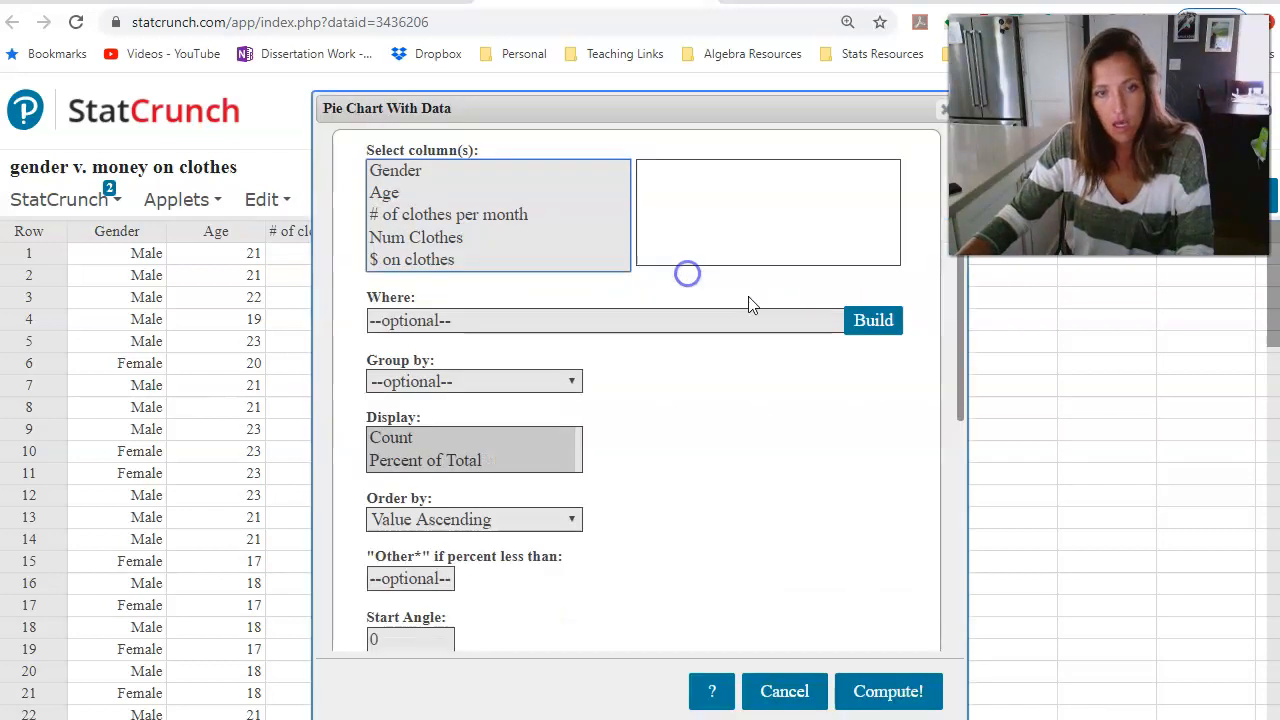
{"action": "left_click", "coordinate": [465, 260]}
{"action": "left_click", "coordinate": [880, 689]}
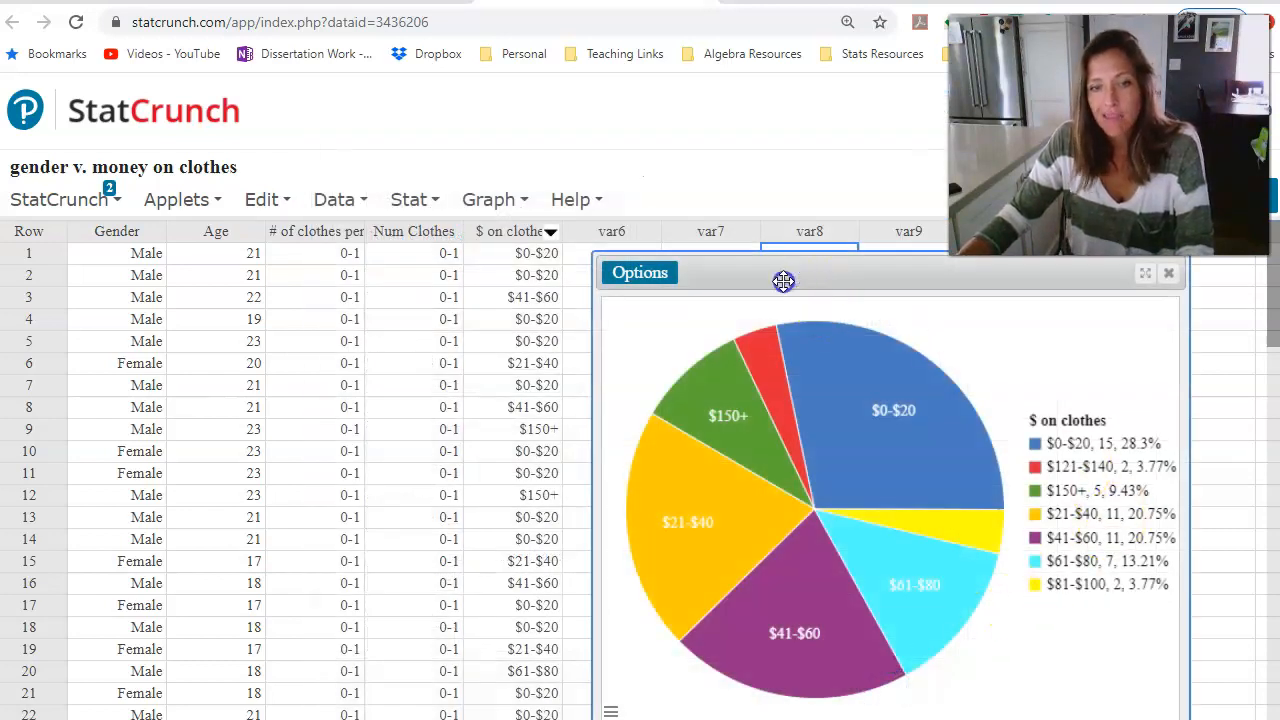
{"action": "left_click_drag", "start_coordinate": [783, 281], "coordinate": [543, 103]}
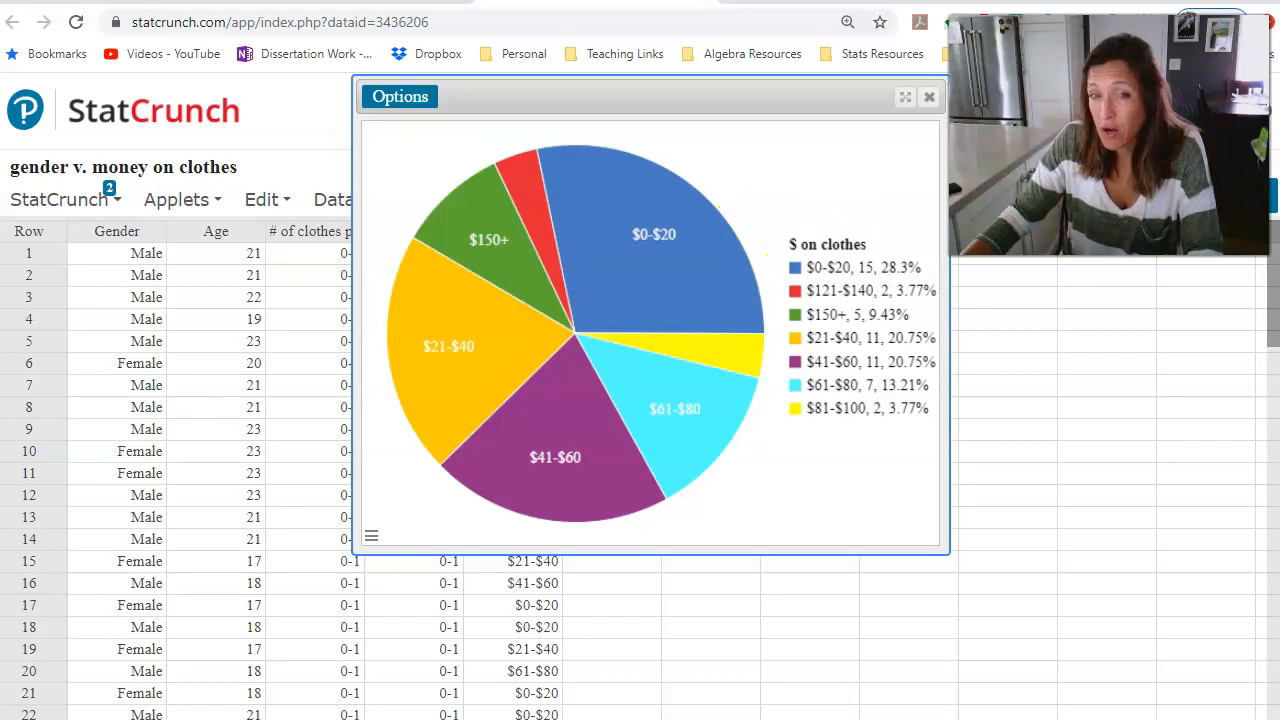
{"action": "left_click", "coordinate": [930, 100]}
Step: Name the empty var6 column Spending and sort the table ascending by $ on clothes
{"action": "left_click", "coordinate": [620, 230]}
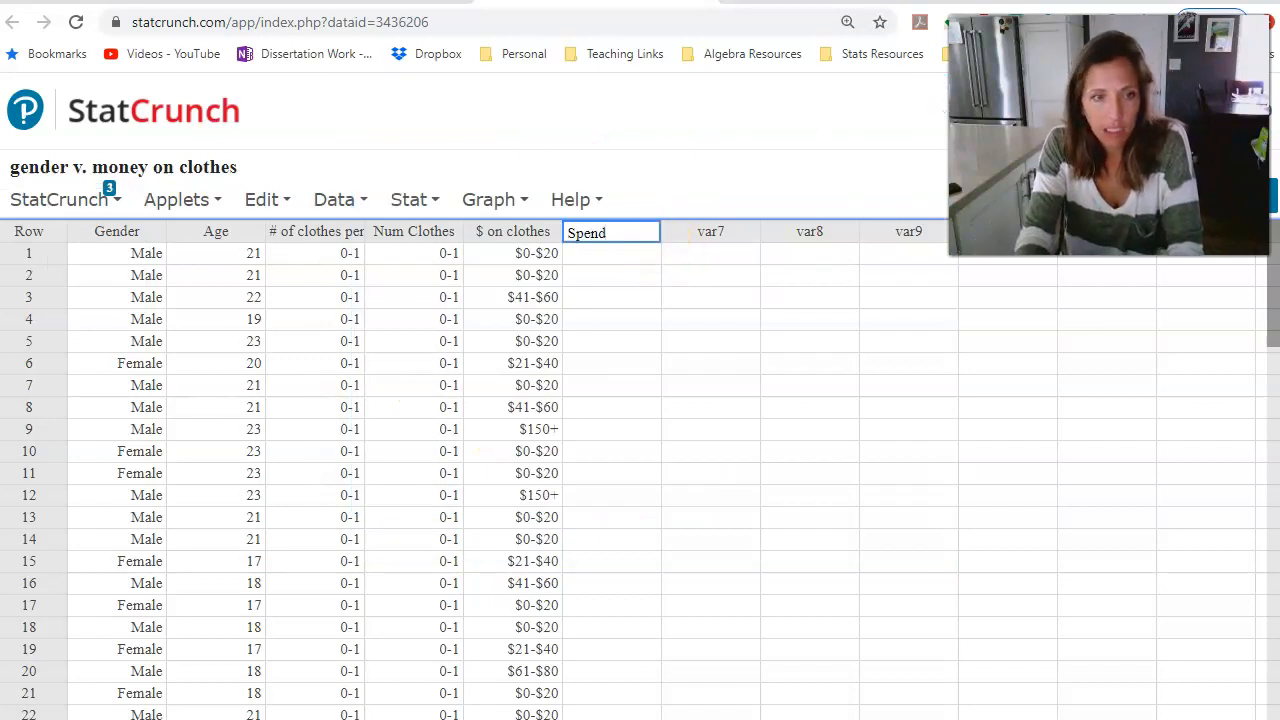
{"action": "key", "text": "Return"}
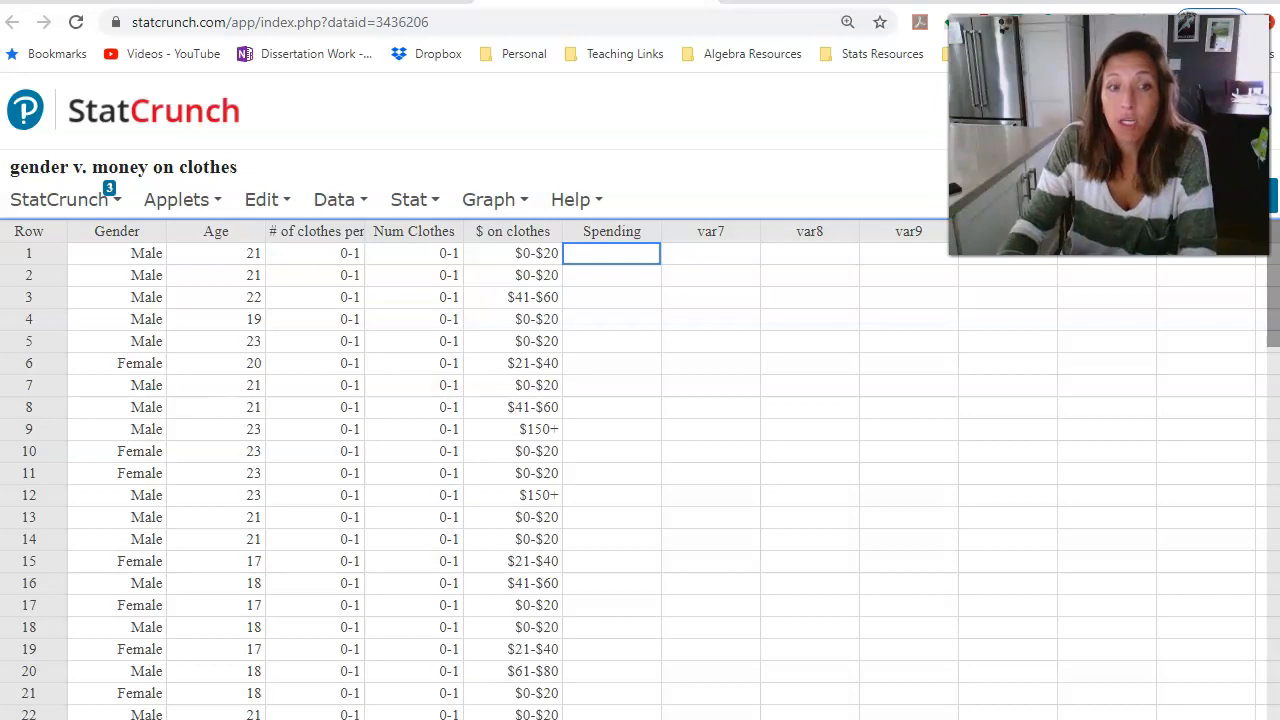
{"action": "left_click", "coordinate": [551, 231]}
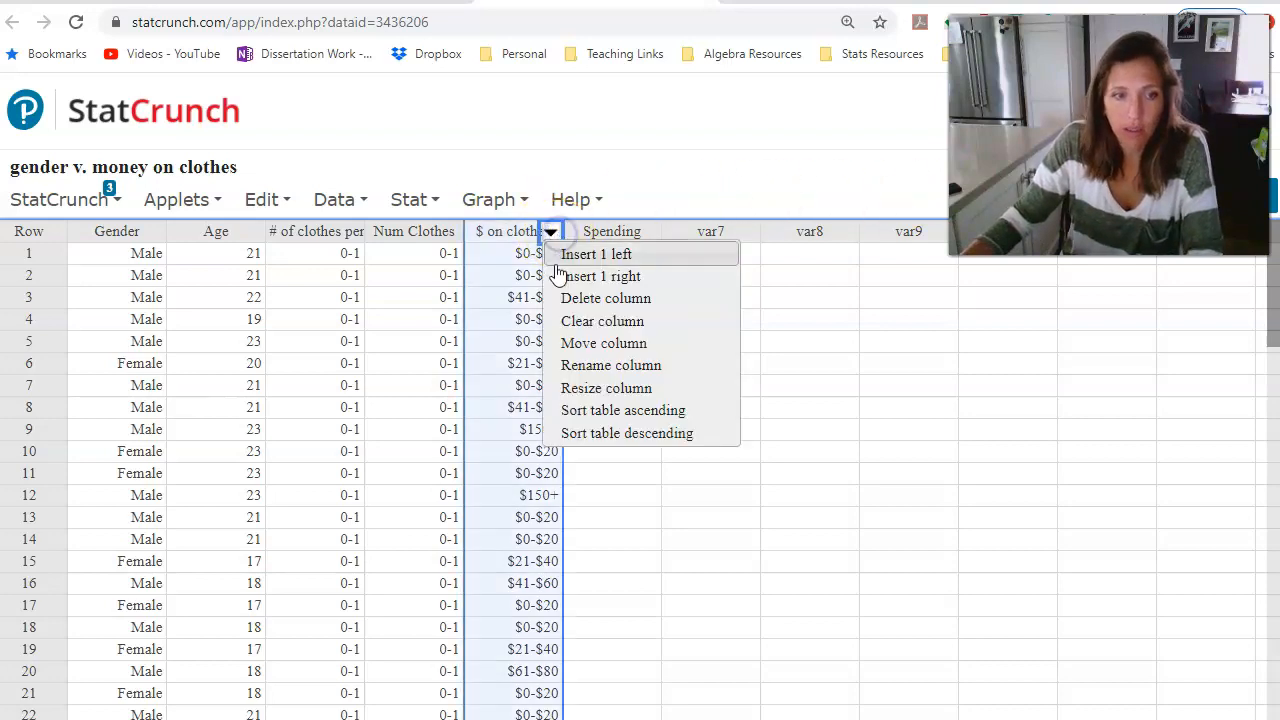
{"action": "left_click", "coordinate": [620, 420]}
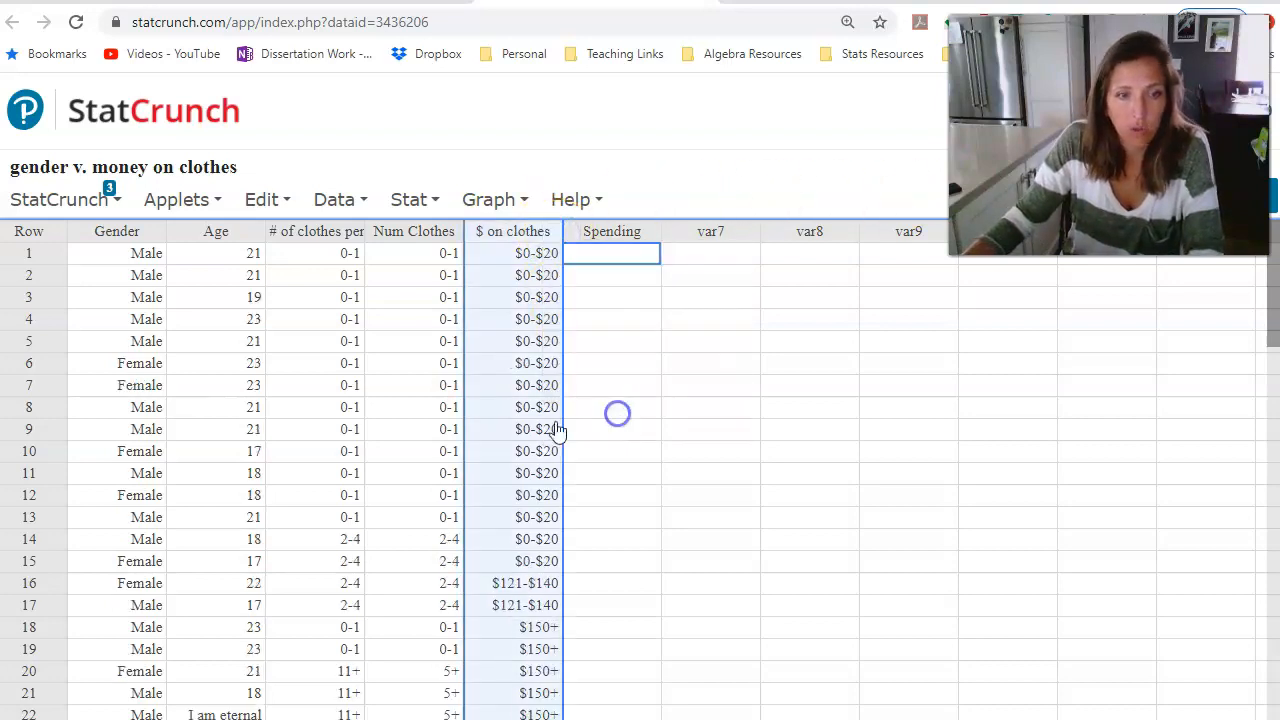
Step: Enter "Less than 60" in the Spending cell of row 1 and copy that text
{"action": "left_click", "coordinate": [608, 258]}
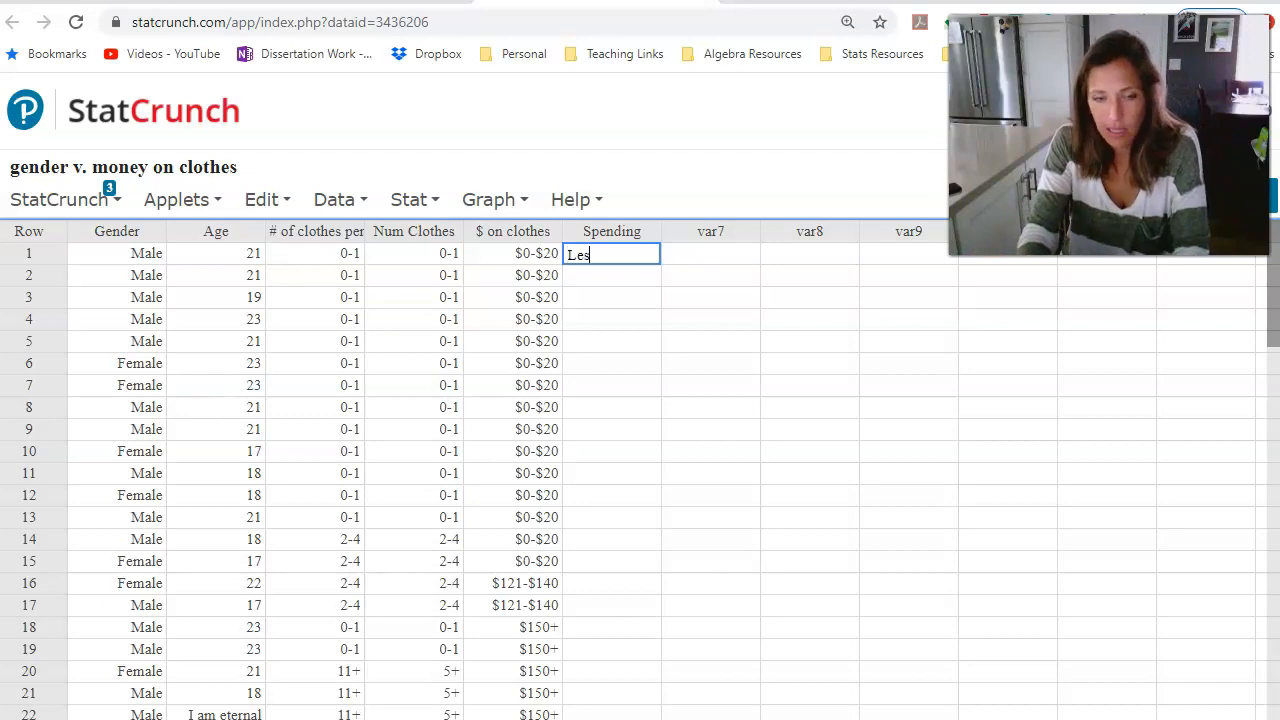
{"action": "key", "text": "ctrl+a"}
{"action": "key", "text": "ctrl+c"}
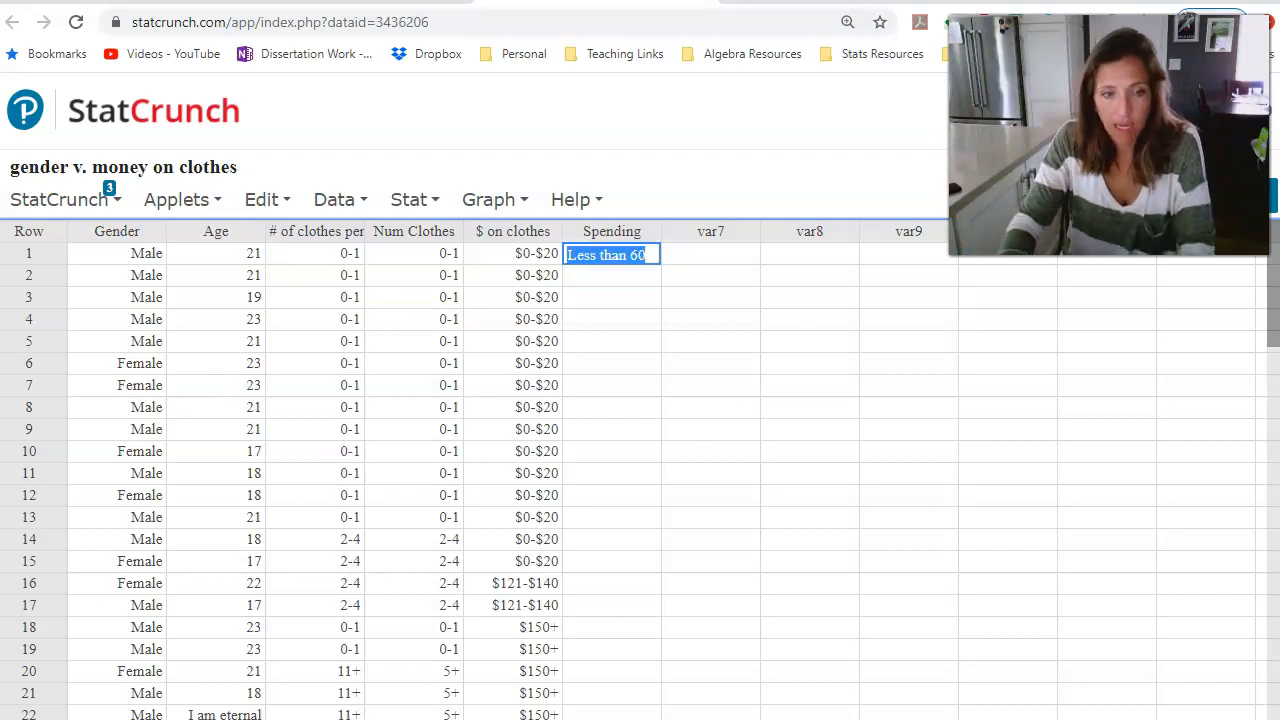
Step: Paste "Less than 60" into the Spending cells of rows 2 to 15, covering the rest of the $0-$20 category
{"action": "key", "text": "Return"}
{"action": "key", "text": "shift+Down"}
{"action": "key", "text": "shift+Down"}
{"action": "key", "text": "shift+Down"}
{"action": "key", "text": "shift+Down"}
{"action": "key", "text": "shift+Down"}
{"action": "key", "text": "shift+Down"}
{"action": "key", "text": "shift+Down"}
{"action": "key", "text": "shift+Down"}
{"action": "key", "text": "shift+Down"}
{"action": "key", "text": "shift+Down"}
{"action": "key", "text": "shift+Down"}
{"action": "key", "text": "shift+Down"}
{"action": "key", "text": "shift+Down"}
{"action": "key", "text": "shift+Down"}
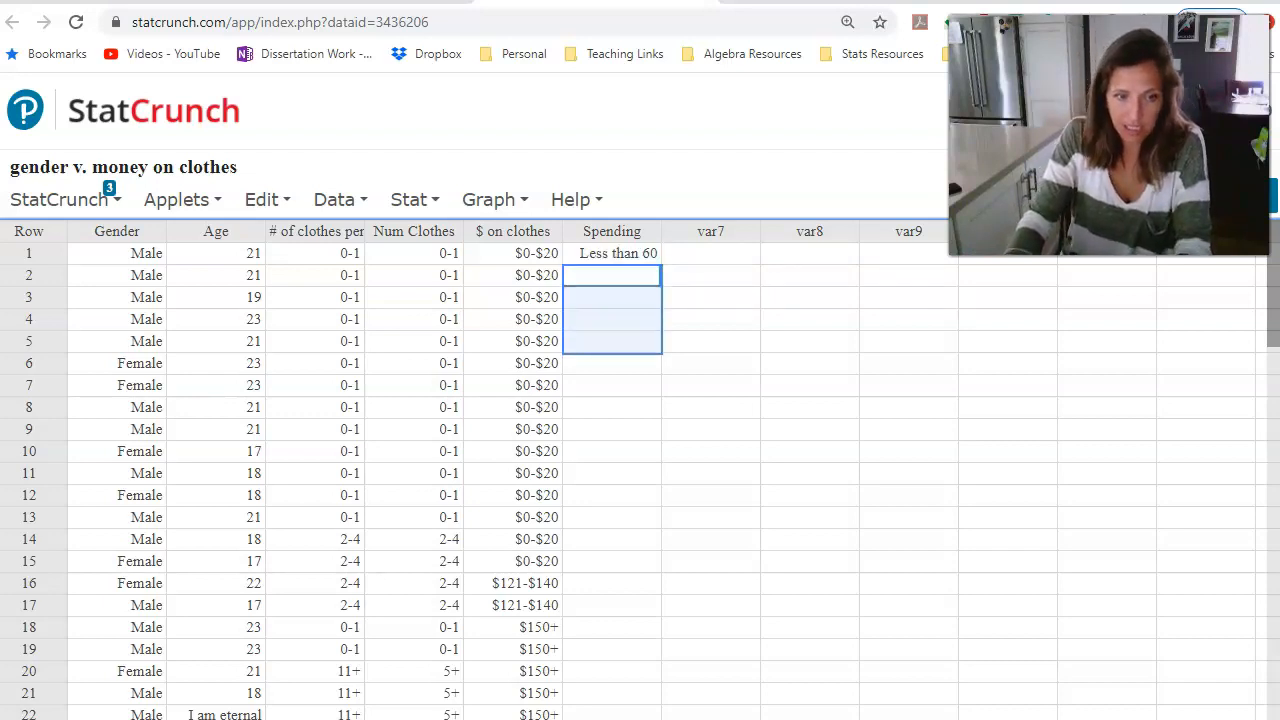
{"action": "key", "text": "shift+Up"}
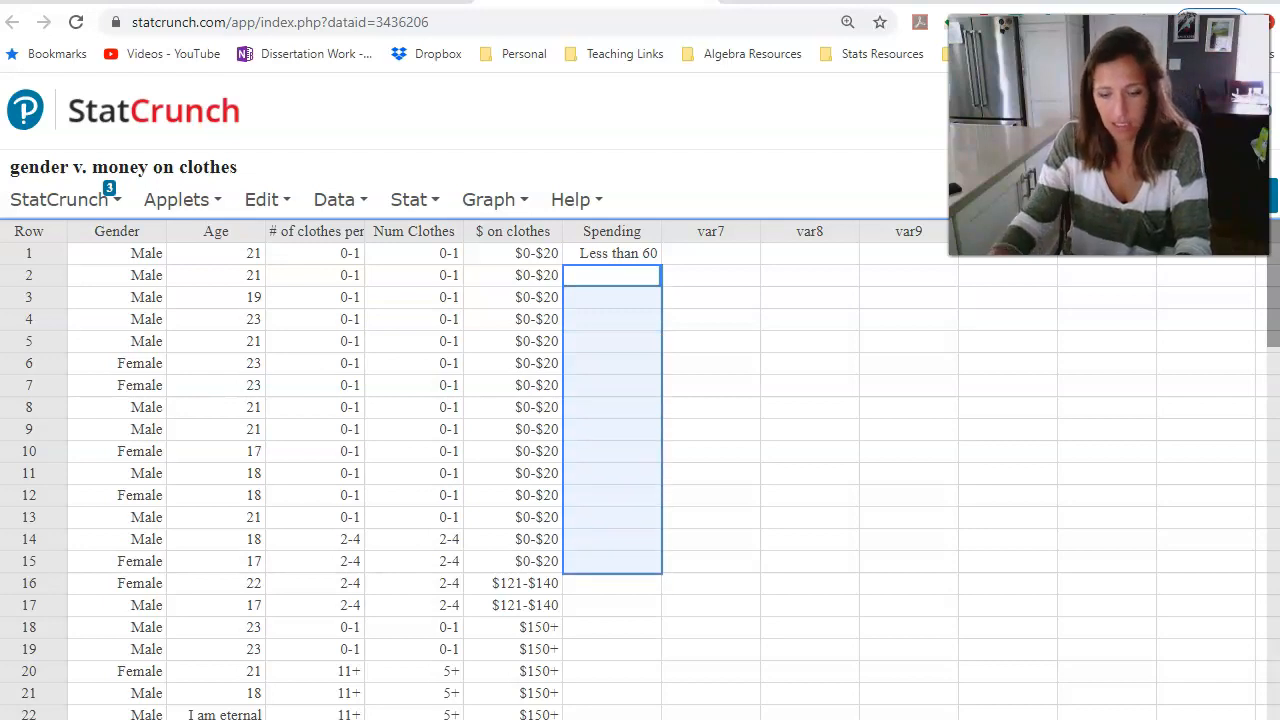
{"action": "key", "text": "ctrl+v"}
Step: Fill the Spending cells of rows 23 to 44, the $21-$40 and $41-$60 categories, with "Less than 60"
{"action": "scroll", "coordinate": [557, 557], "scroll_direction": "down", "scroll_amount": 4}
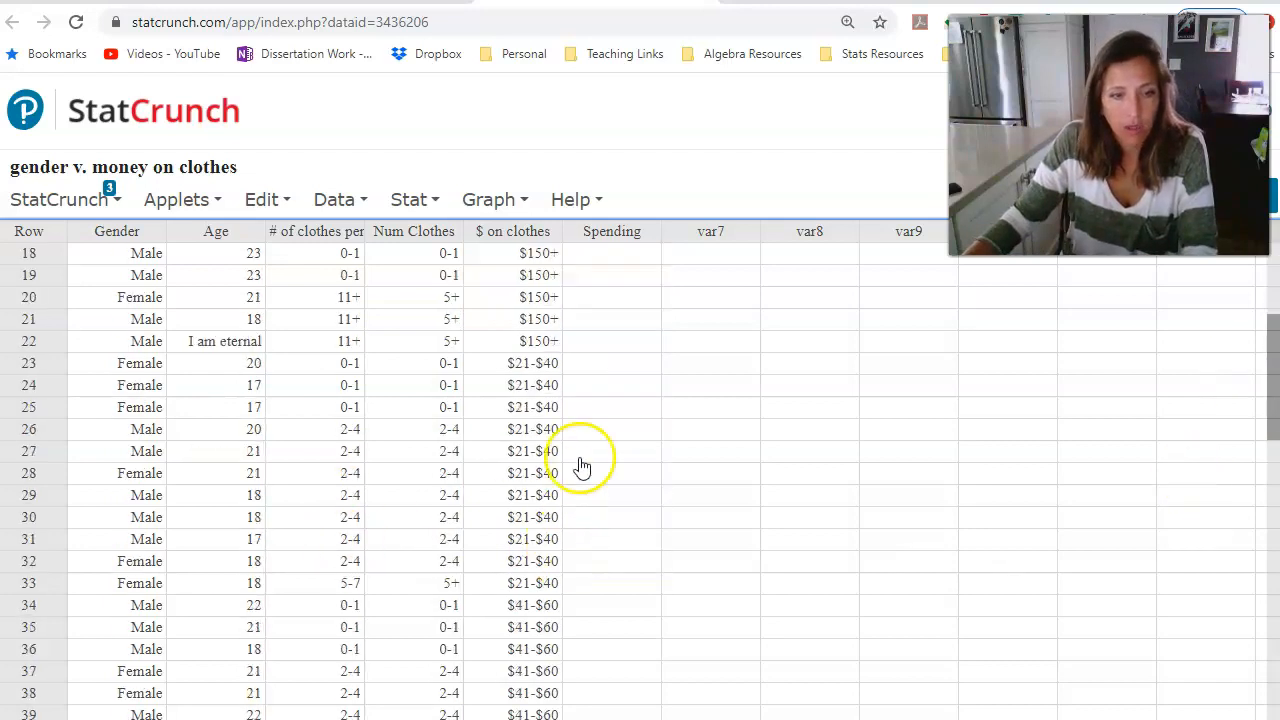
{"action": "left_click_drag", "start_coordinate": [606, 366], "coordinate": [612, 452]}
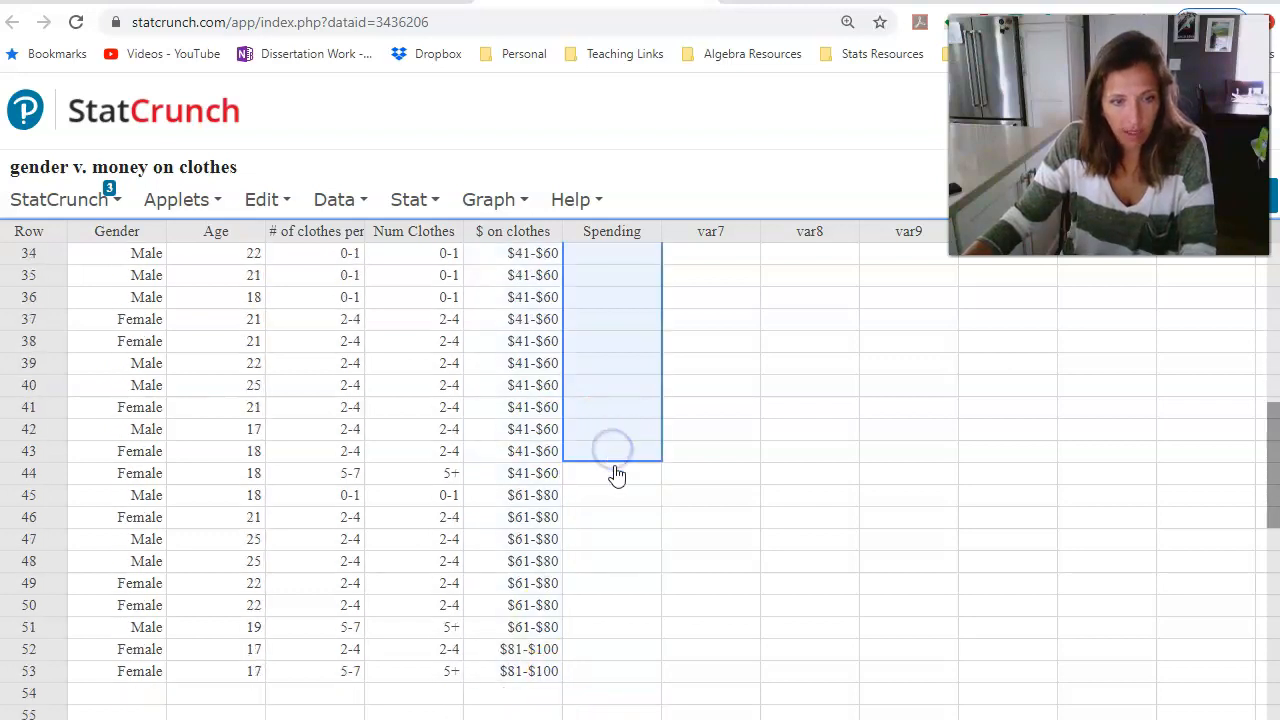
{"action": "type", "text": "Less than 60 Less than 60 Less than 60 Less than 60 Less than 60 Less than 60 Less than 60 Less than 60 Less than 60 Less than 60 Less than 60 Less than 60 Less than 60 Less than 60 Less than 60 Less than 60 Less than 60 Less than 60 Less than 60 Less than 60 Less than 60 Less than 60"}
Step: Enter "More than 60" in the Spending cell of row 16 and copy that text
{"action": "scroll", "coordinate": [615, 475], "scroll_direction": "up", "scroll_amount": 5}
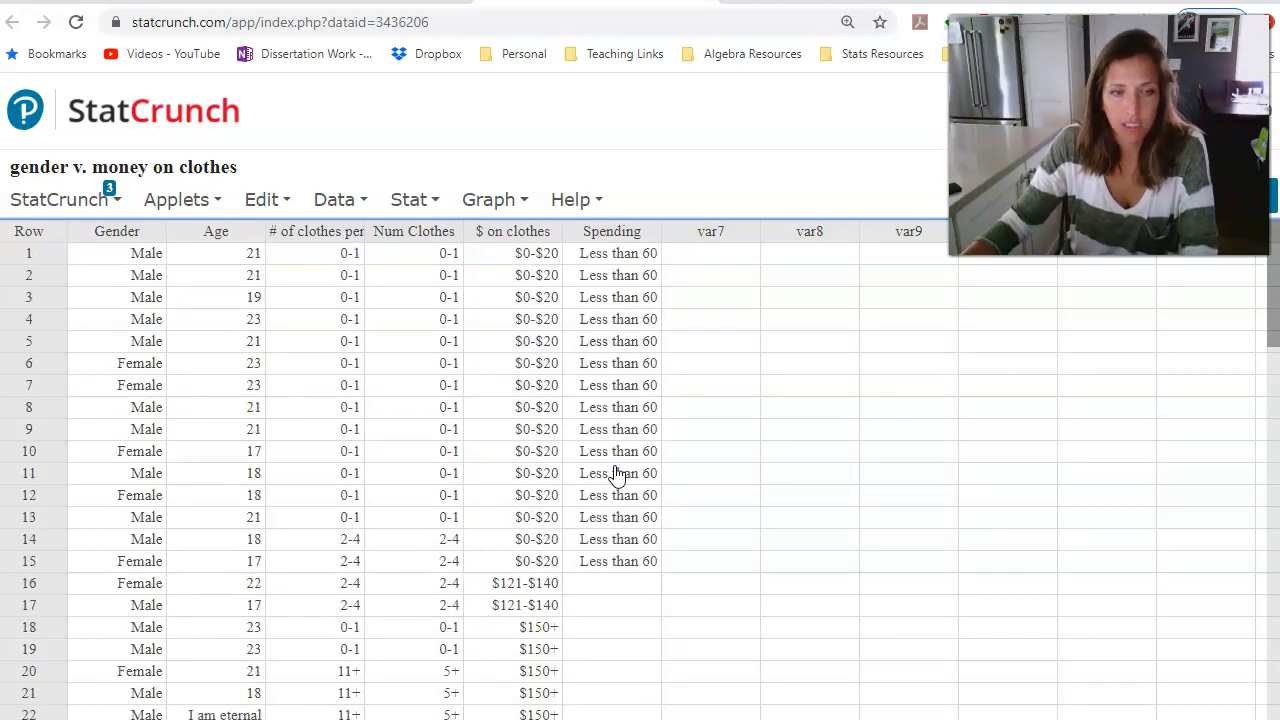
{"action": "left_click", "coordinate": [615, 583]}
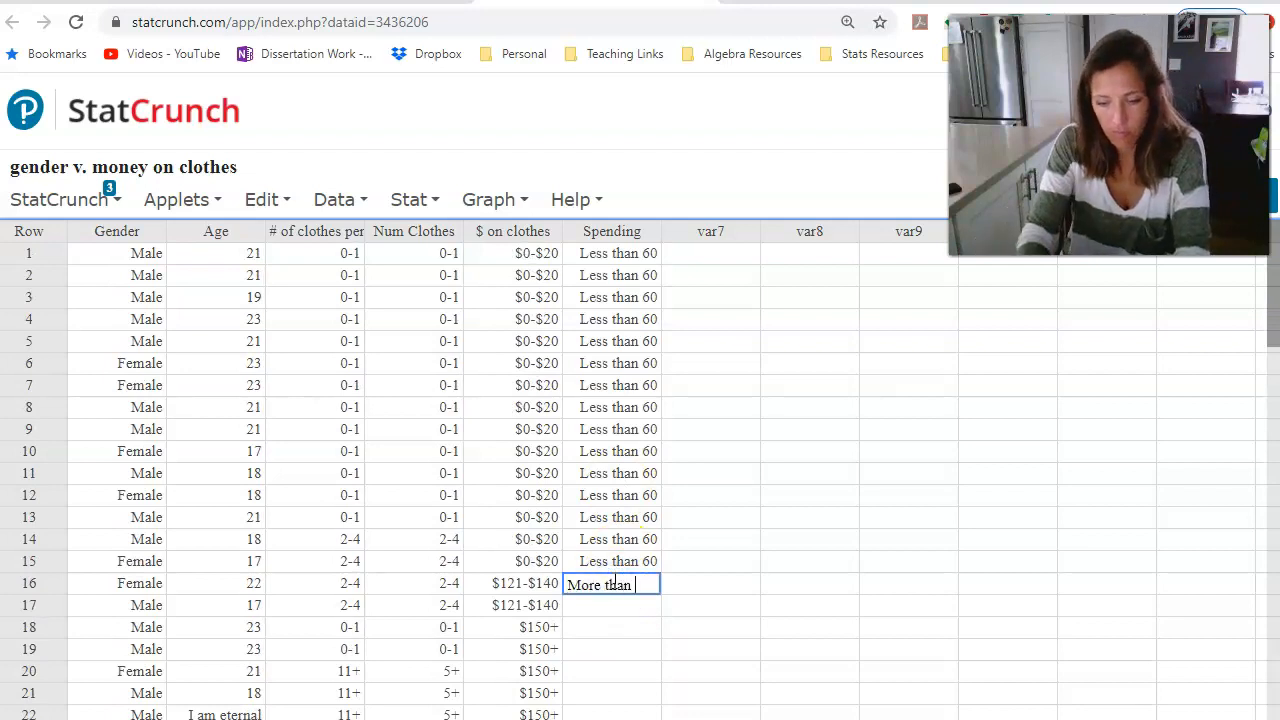
{"action": "key", "text": "ctrl+a"}
{"action": "key", "text": "ctrl+c"}
{"action": "key", "text": "Return"}
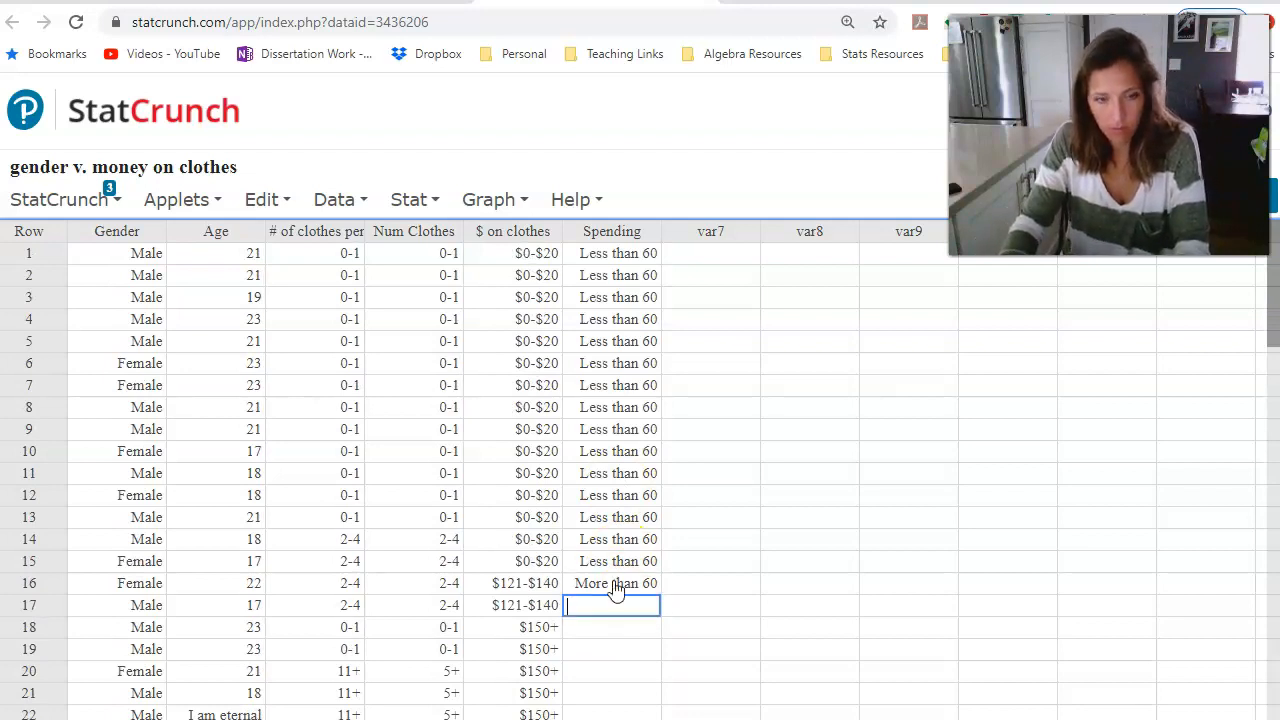
Step: Paste "More than 60" into the Spending cells of rows 17 to 22, through the end of the $150+ category
{"action": "key", "text": "shift+Down"}
{"action": "key", "text": "shift+Down"}
{"action": "key", "text": "shift+Down"}
{"action": "key", "text": "shift+Down"}
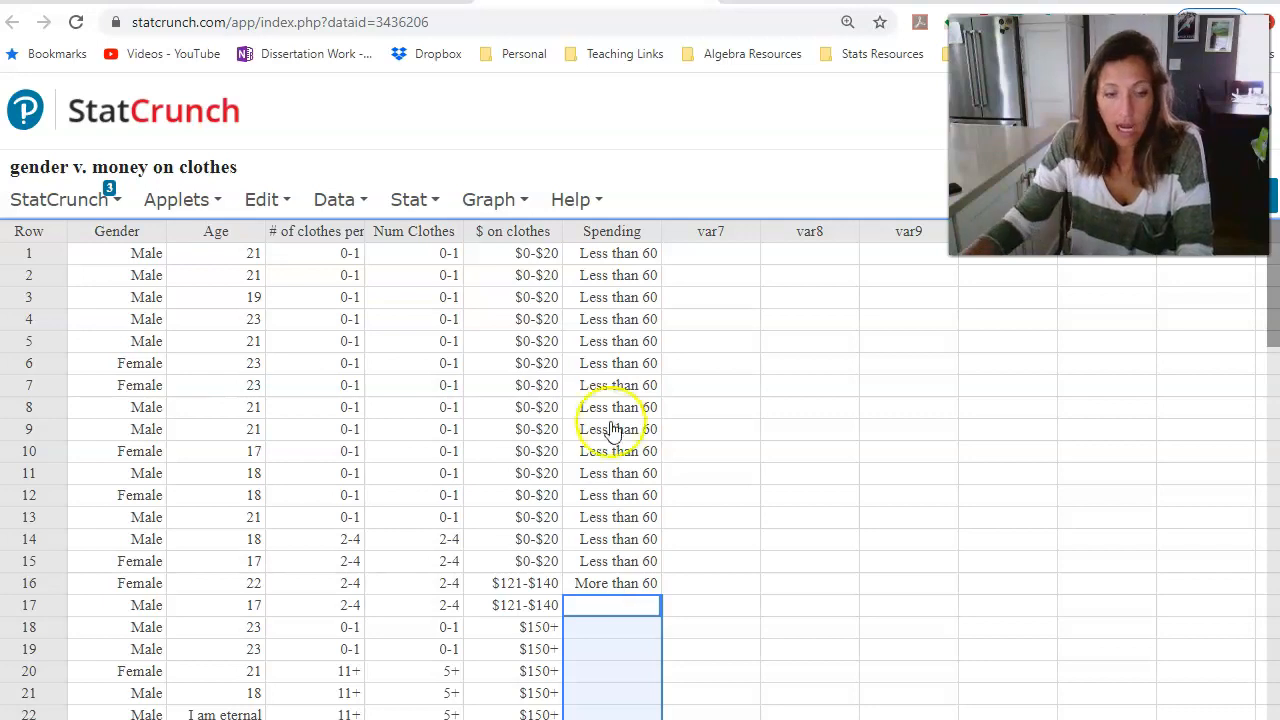
{"action": "key", "text": "ctrl+v"}
Step: Paste "More than 60" into the Spending cells of rows 45 to 53, the $61-$80 and $81-$100 categories
{"action": "scroll", "coordinate": [943, 451], "scroll_direction": "down", "scroll_amount": 8}
{"action": "left_click", "coordinate": [618, 584]}
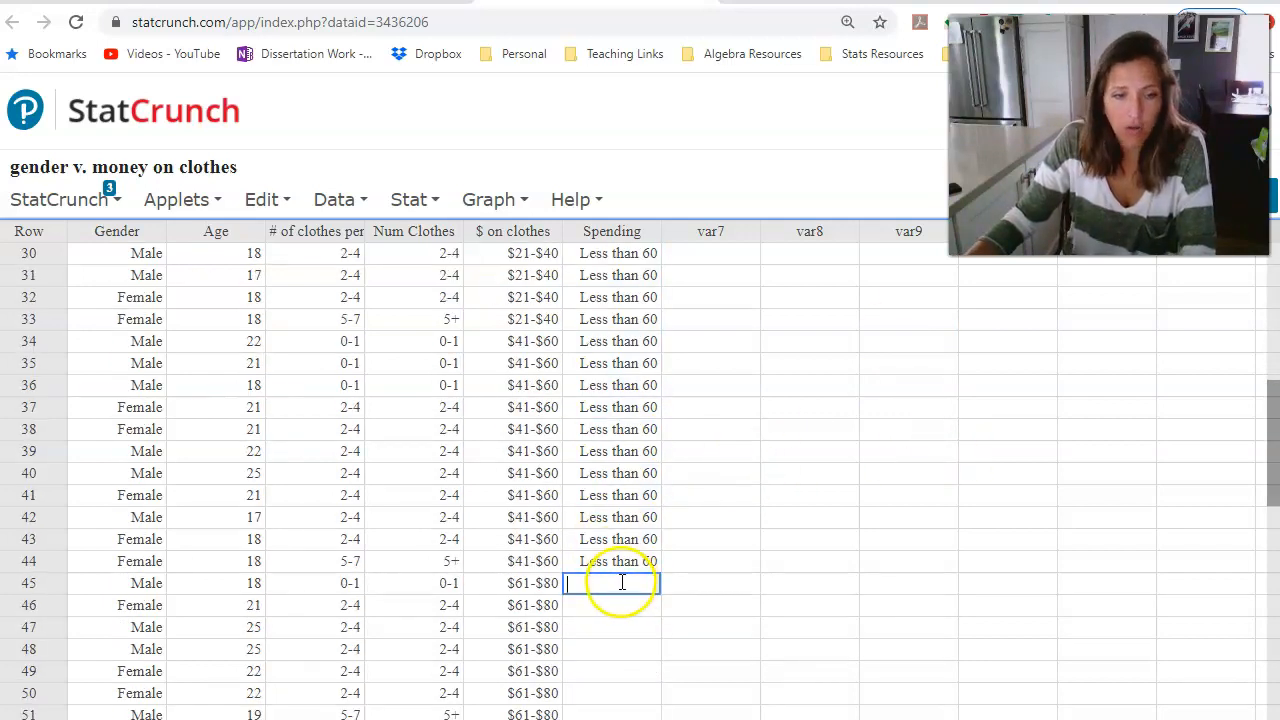
{"action": "scroll", "coordinate": [612, 714], "scroll_direction": "down", "scroll_amount": 5}
{"action": "key", "text": "Up"}
{"action": "key", "text": "Up"}
{"action": "key", "text": "Down"}
{"action": "key", "text": "Down"}
{"action": "key", "text": "shift+Down"}
{"action": "key", "text": "shift+Down"}
{"action": "key", "text": "shift+Down"}
{"action": "key", "text": "shift+Down"}
{"action": "key", "text": "shift+Down"}
{"action": "key", "text": "shift+Down"}
{"action": "key", "text": "shift+Down"}
{"action": "key", "text": "shift+Down"}
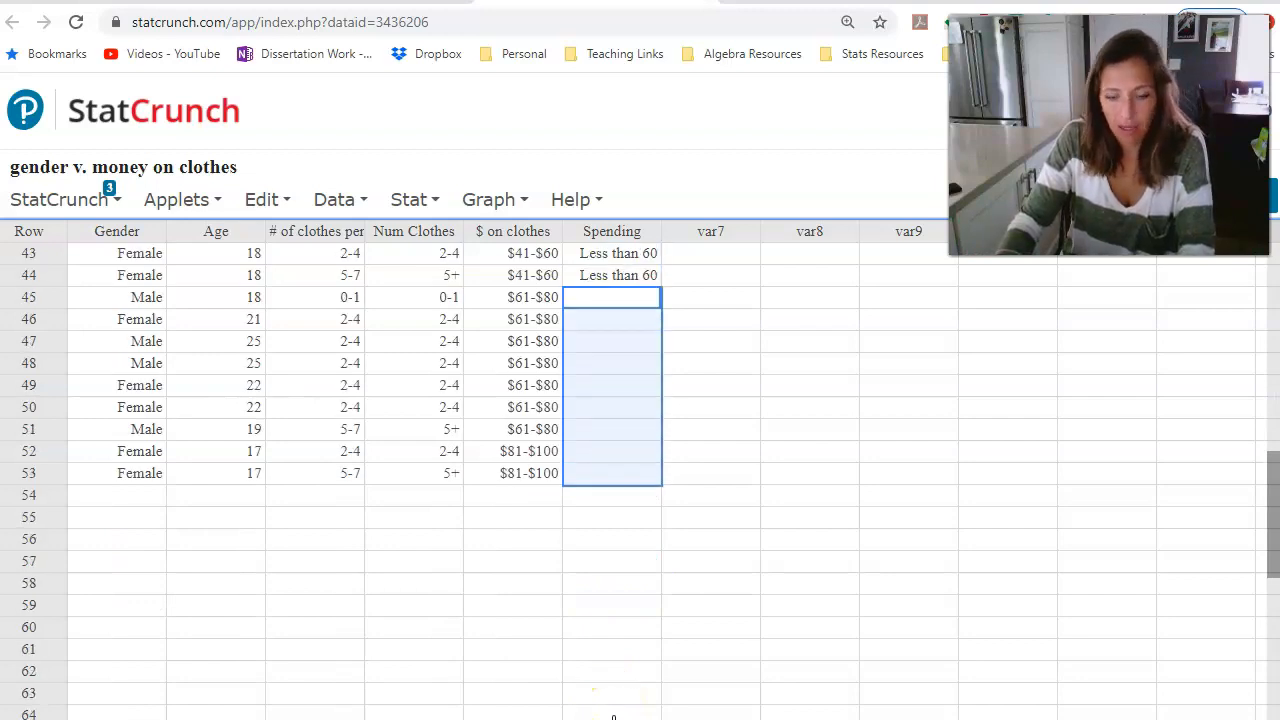
{"action": "key", "text": "ctrl+v"}
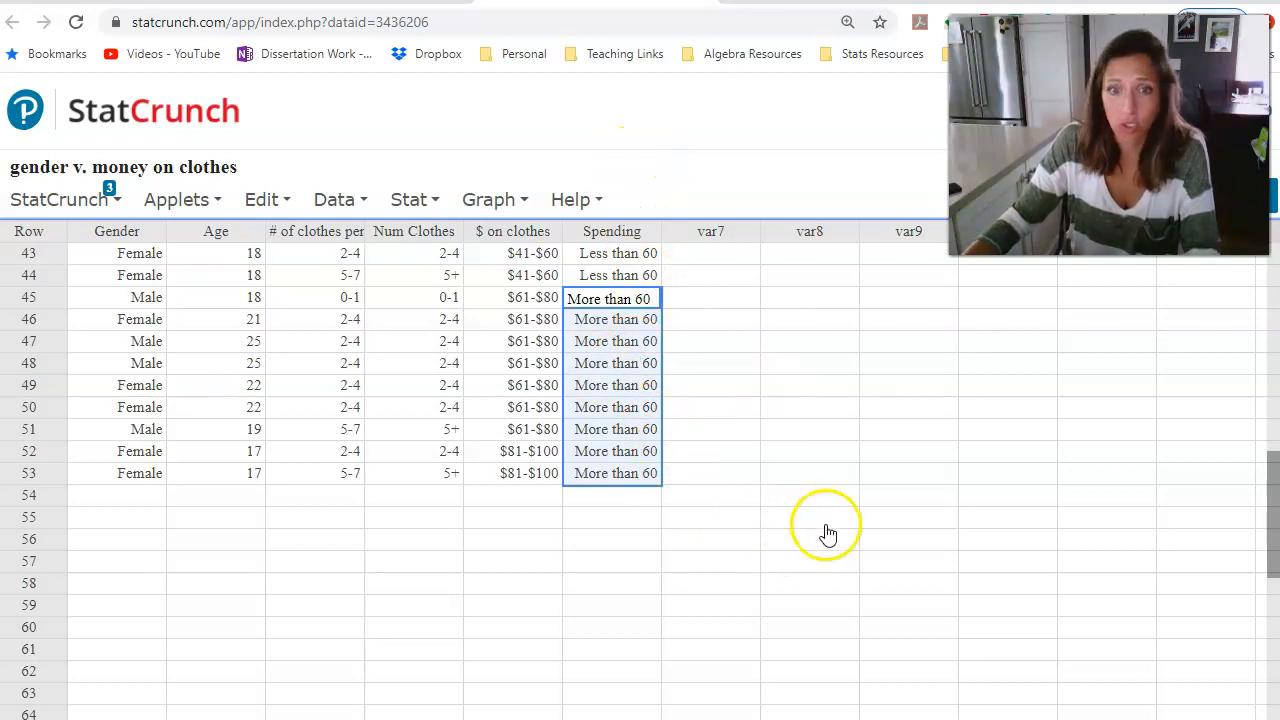
{"action": "scroll", "coordinate": [851, 557], "scroll_direction": "up", "scroll_amount": 1}
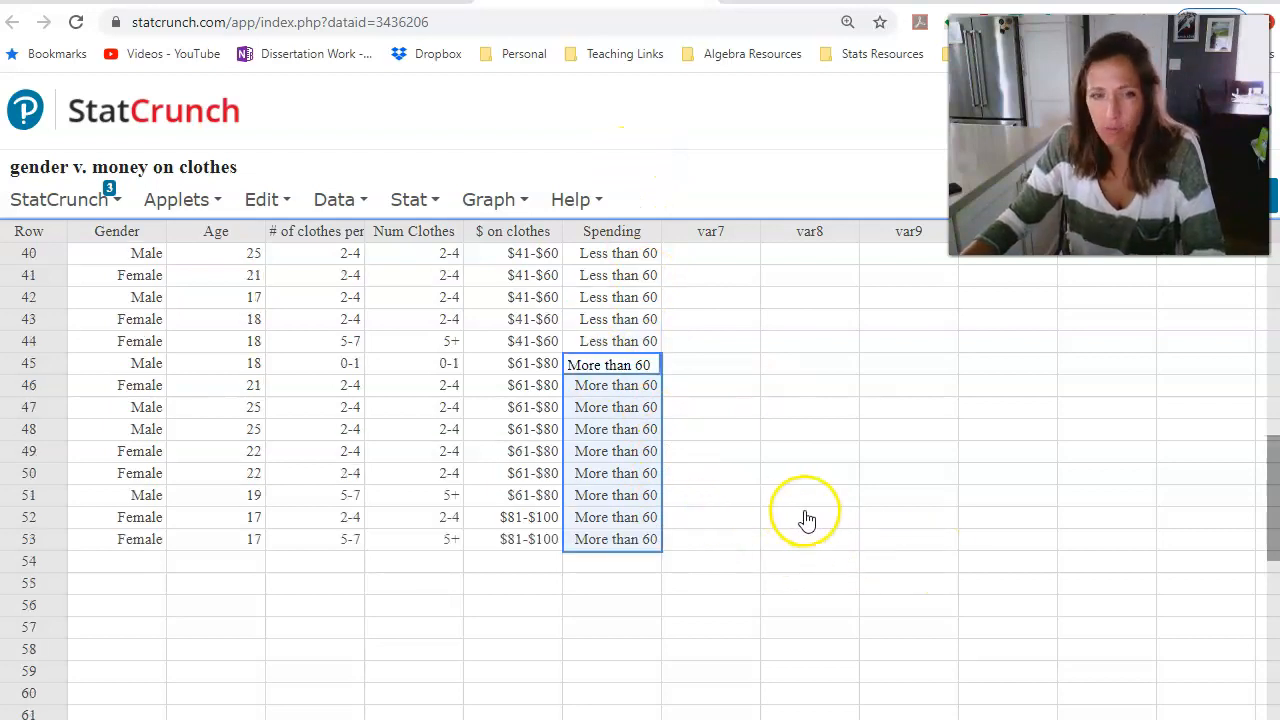
{"action": "scroll", "coordinate": [806, 520], "scroll_direction": "up", "scroll_amount": 10}
{"action": "scroll", "coordinate": [638, 407], "scroll_direction": "up", "scroll_amount": 4}
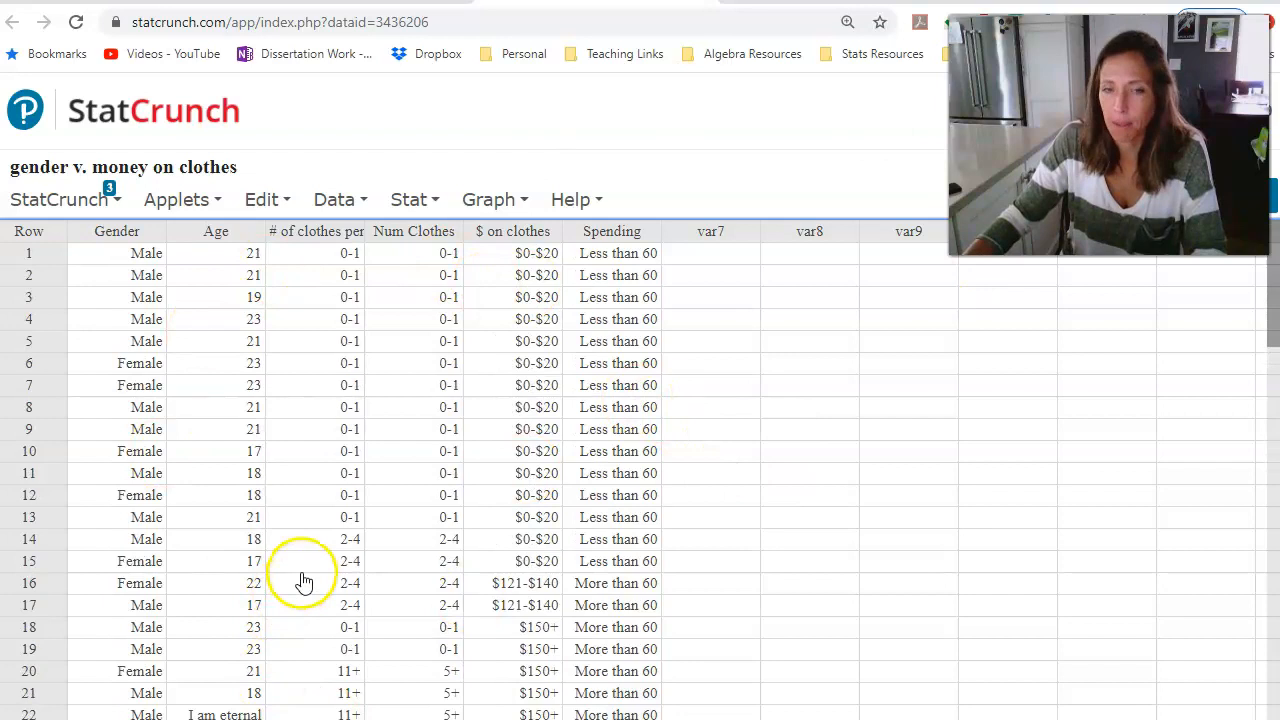
Step: Create a pie chart of the Spending column and move the chart window below the first data row
{"action": "left_click", "coordinate": [494, 200]}
{"action": "left_click", "coordinate": [505, 200]}
{"action": "left_click", "coordinate": [480, 202]}
{"action": "left_click", "coordinate": [487, 205]}
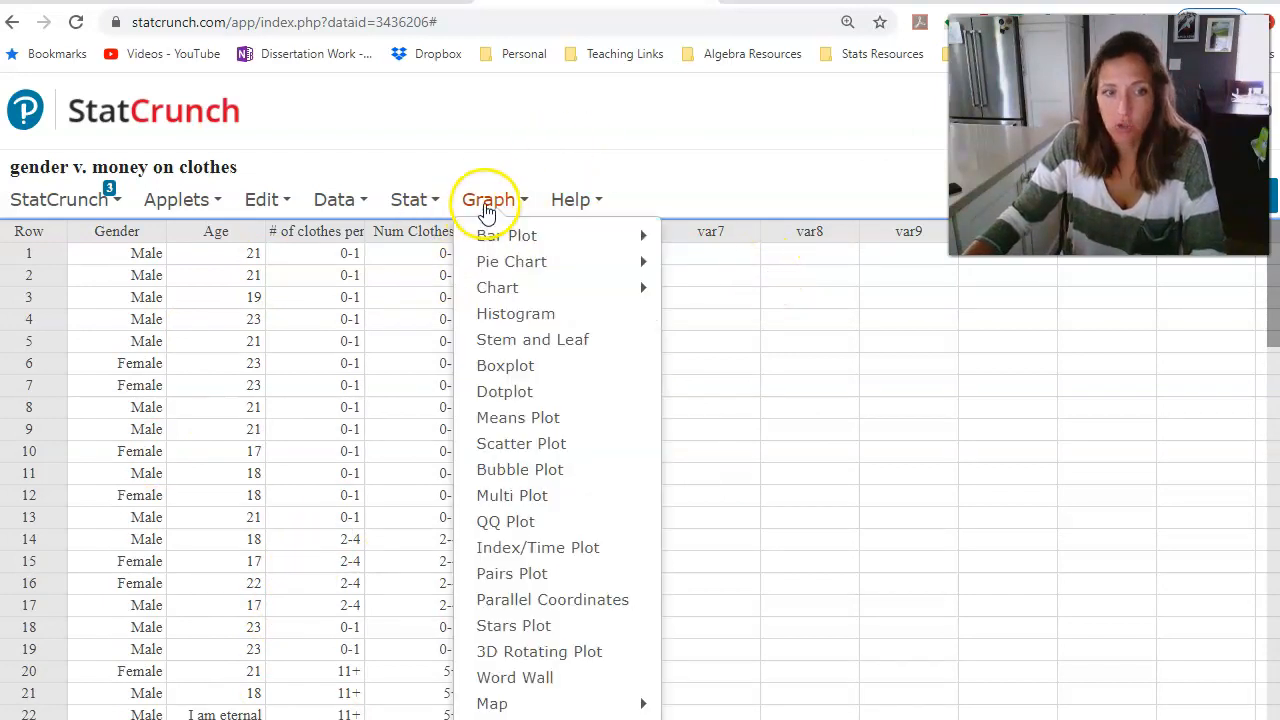
{"action": "mouse_move", "coordinate": [511, 262]}
{"action": "left_click", "coordinate": [745, 273]}
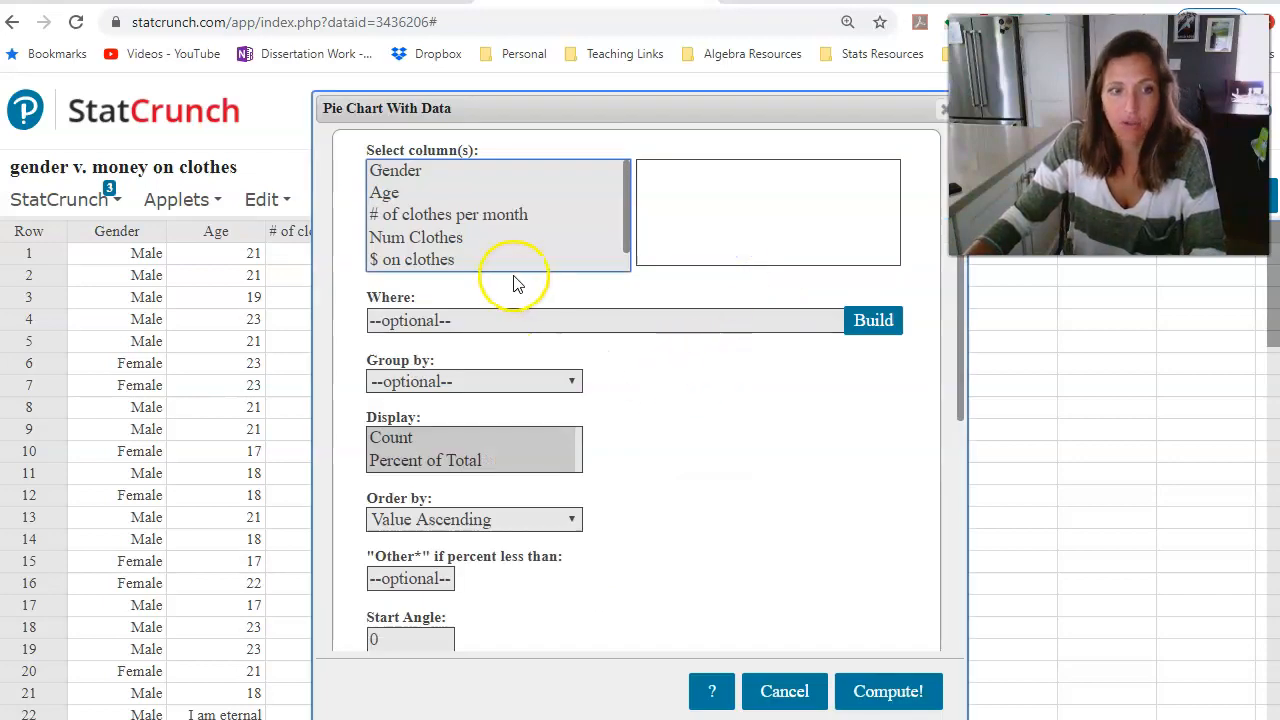
{"action": "left_click", "coordinate": [488, 259]}
{"action": "scroll", "coordinate": [492, 248], "scroll_direction": "down", "scroll_amount": 1}
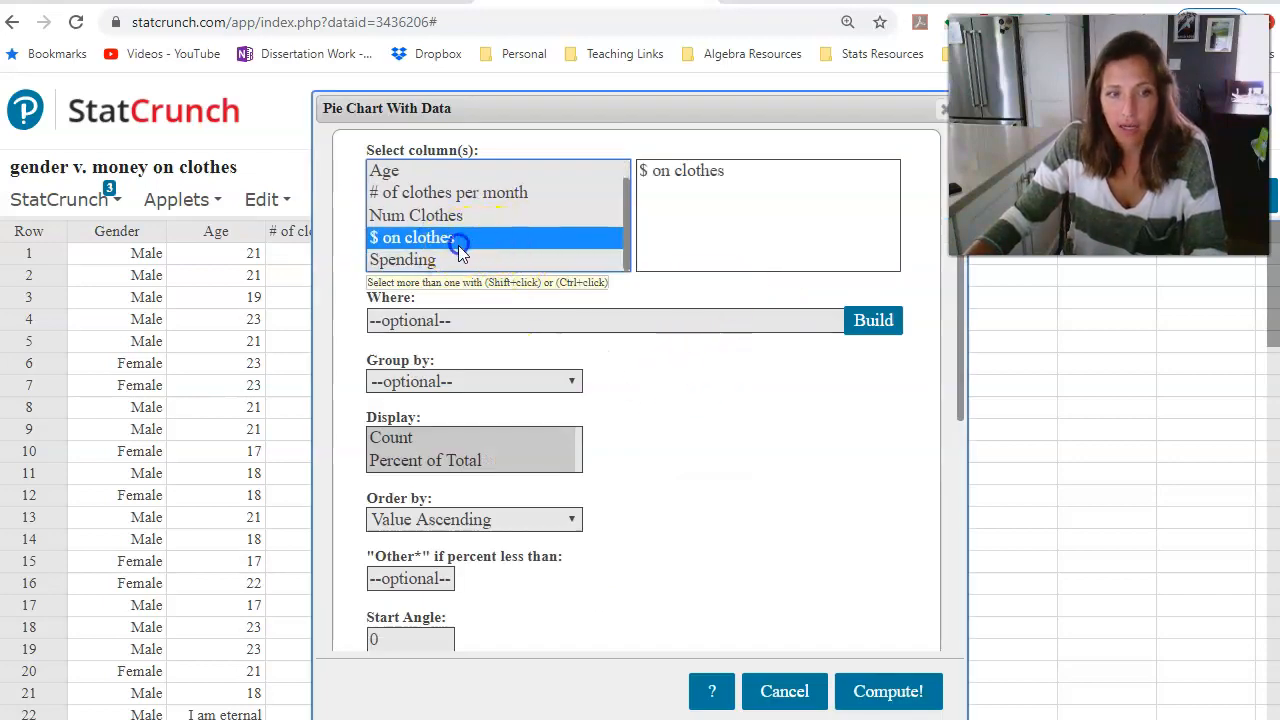
{"action": "left_click", "coordinate": [455, 257]}
{"action": "left_click", "coordinate": [909, 694]}
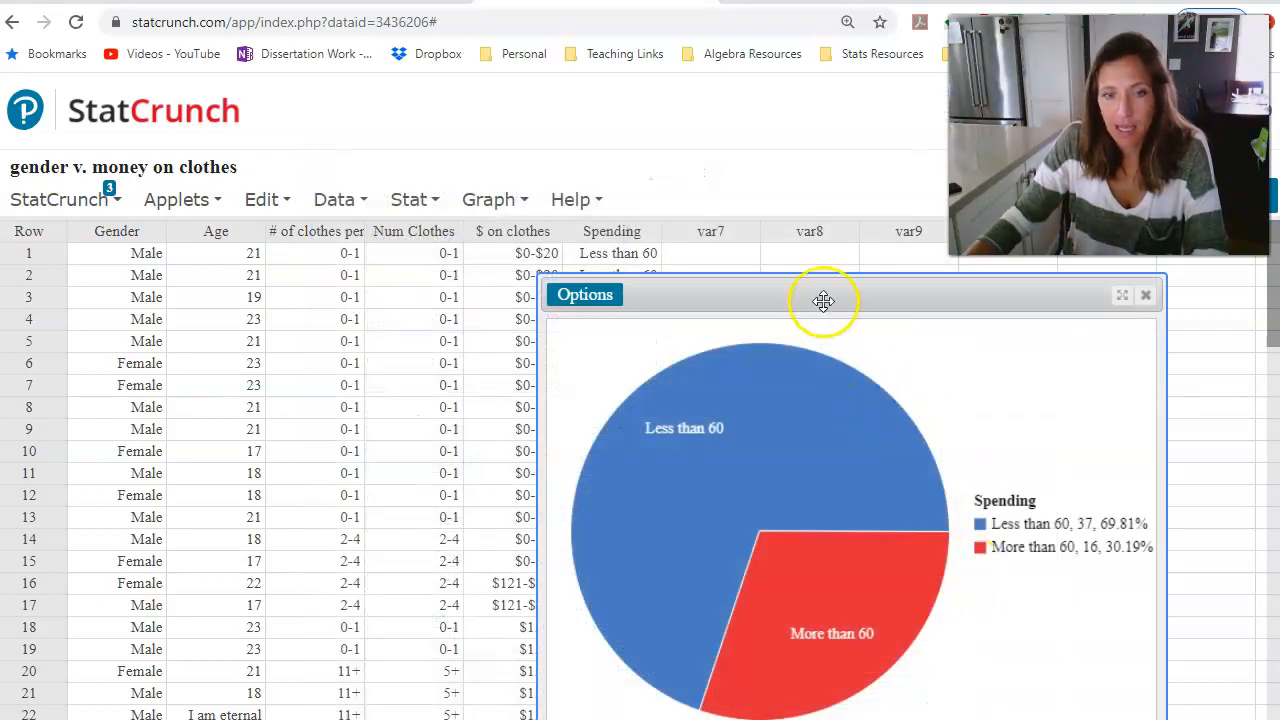
{"action": "left_click_drag", "start_coordinate": [823, 300], "coordinate": [738, 201]}
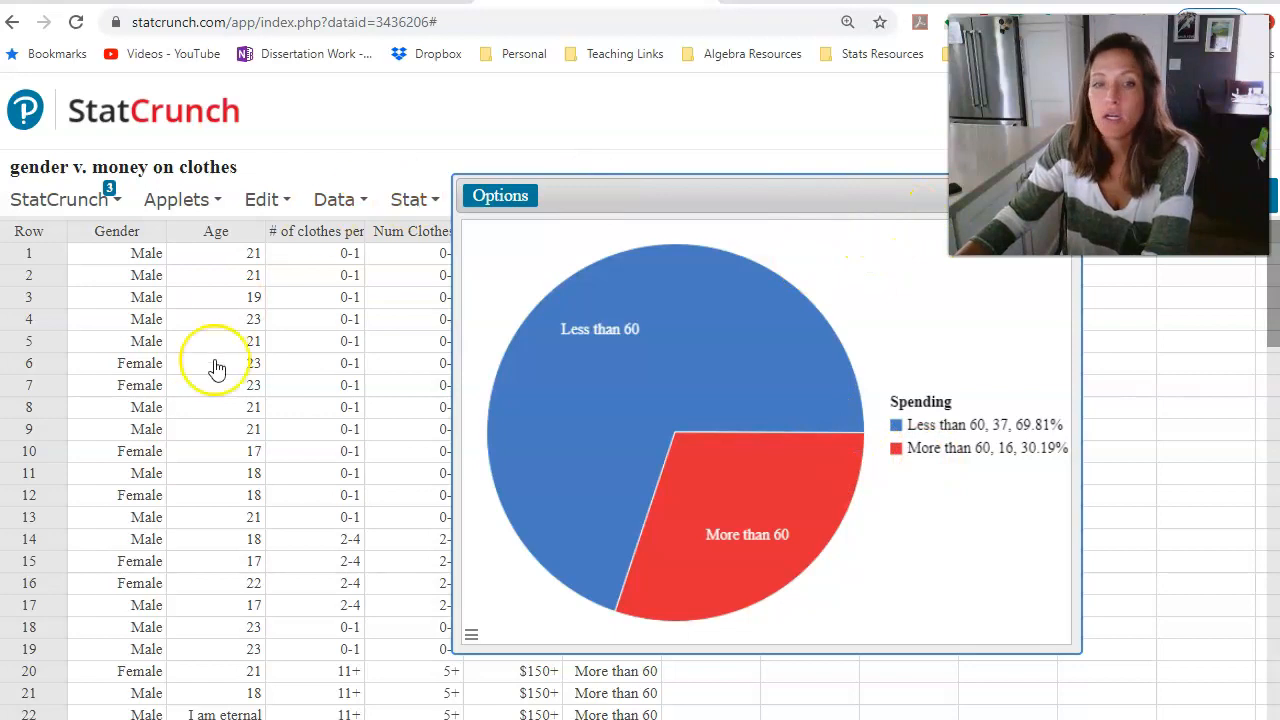
{"action": "left_click_drag", "start_coordinate": [789, 194], "coordinate": [723, 374]}
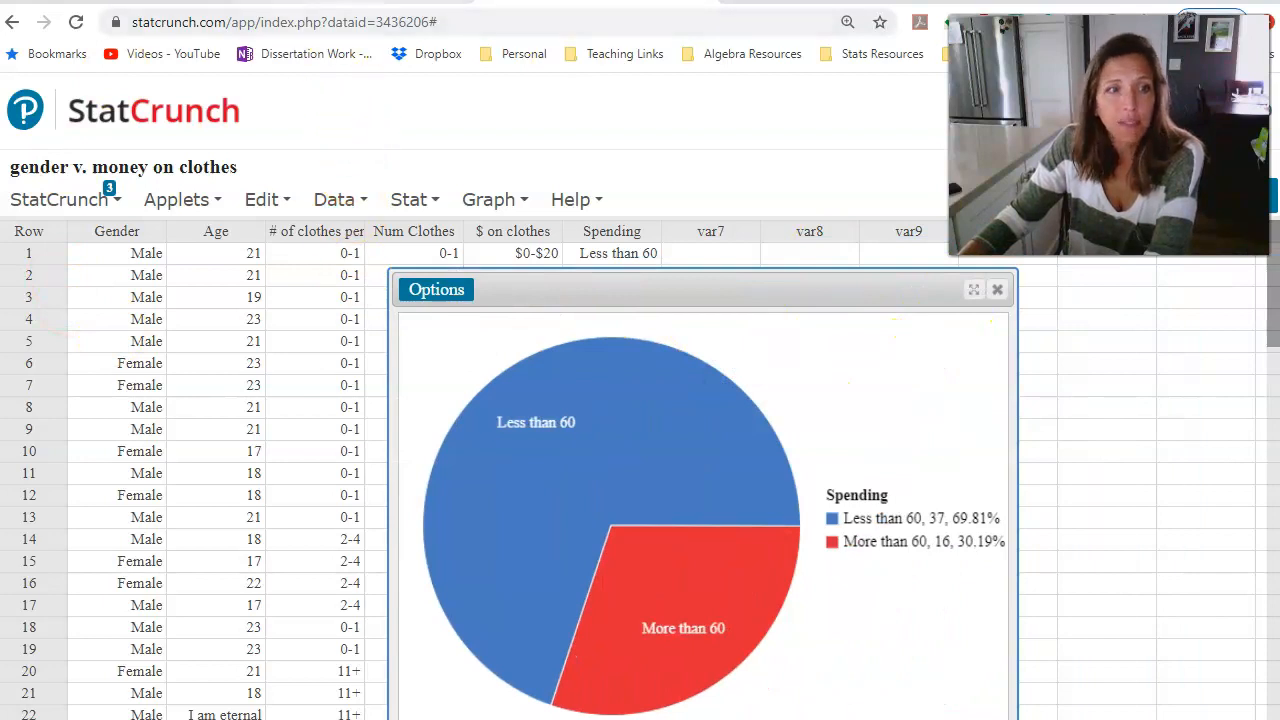
Step: Go back to the list of data sets and open the "AGJ vs Hours per week" data set
{"action": "left_click", "coordinate": [338, 1]}
{"action": "scroll", "coordinate": [155, 432], "scroll_direction": "up", "scroll_amount": 2}
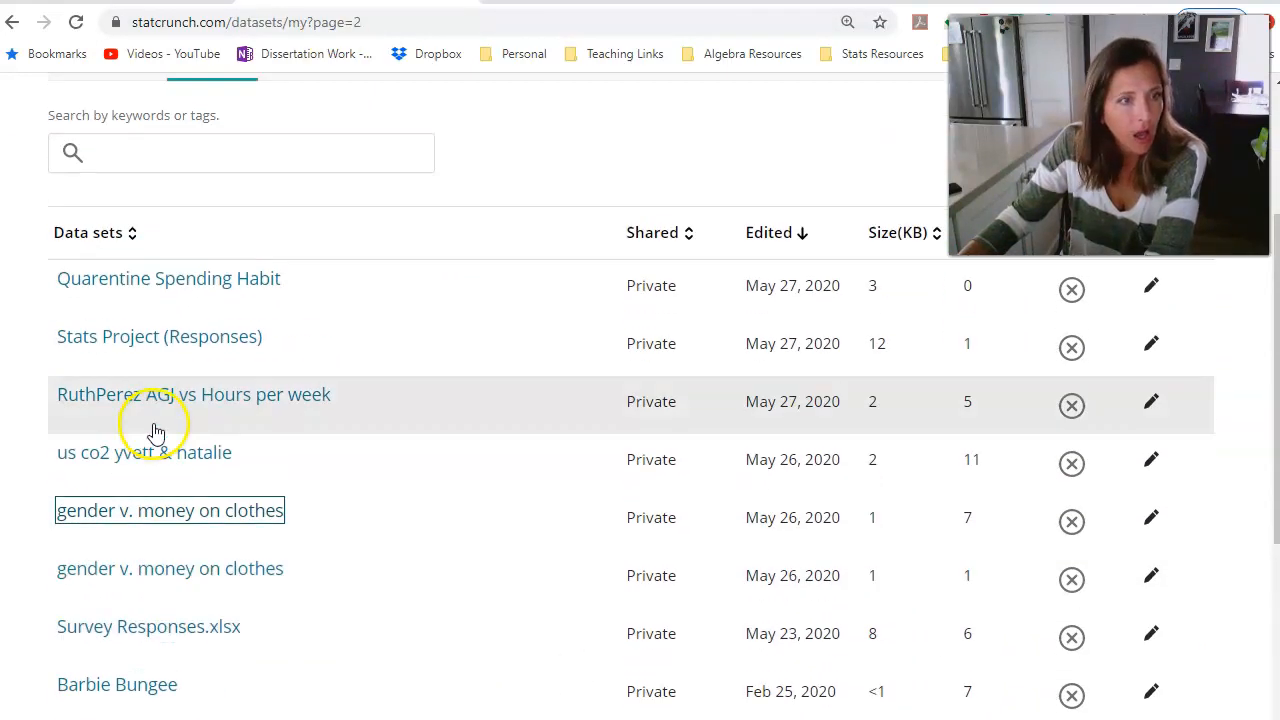
{"action": "left_click", "coordinate": [160, 405]}
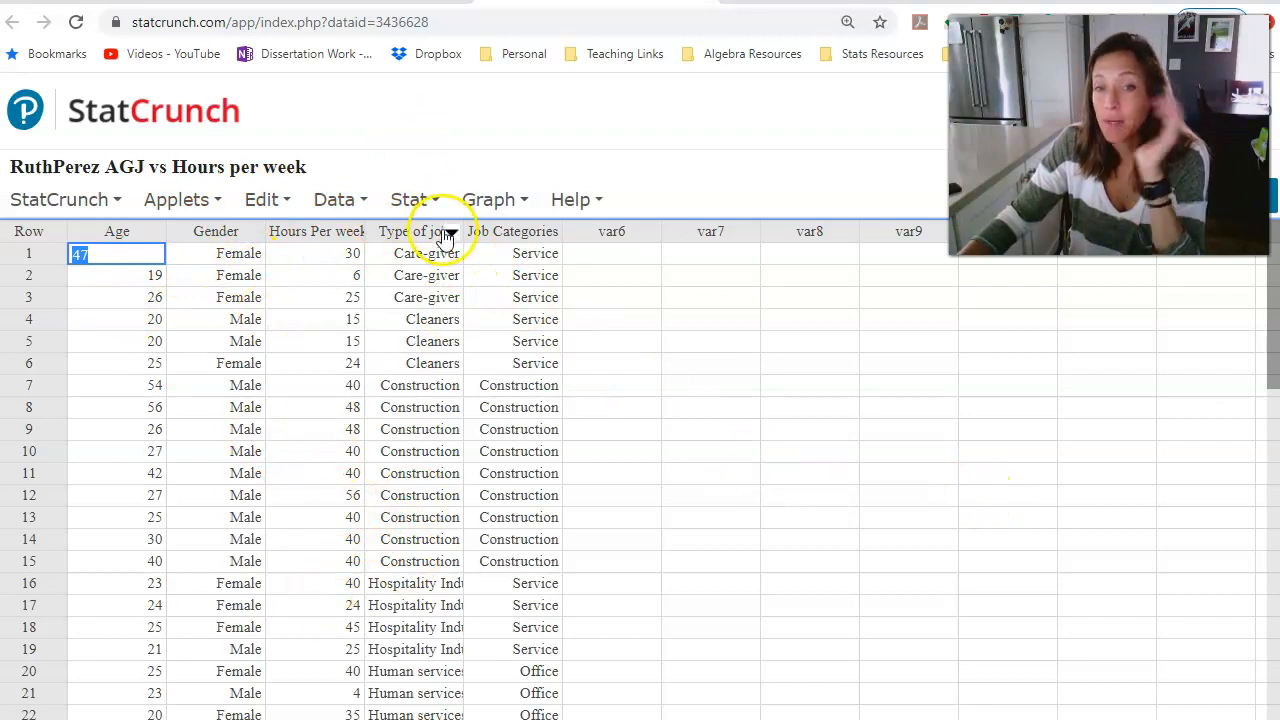
{"action": "left_click", "coordinate": [493, 233]}
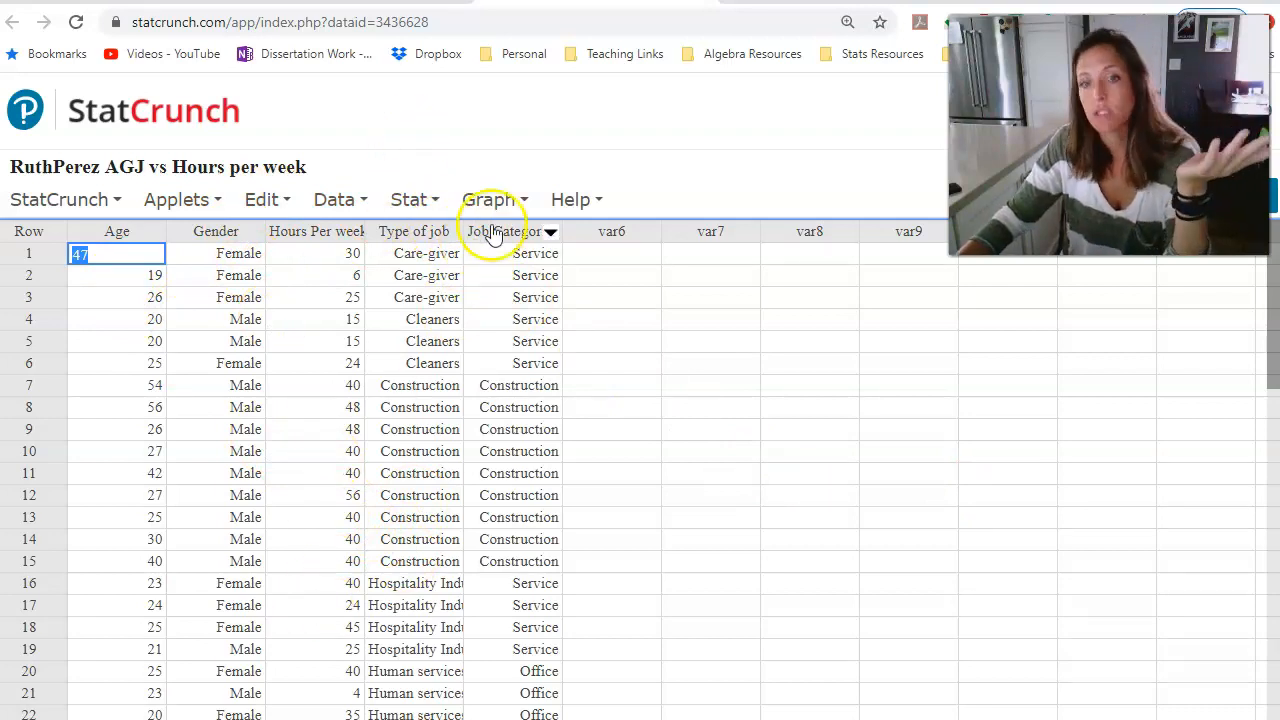
{"action": "left_click", "coordinate": [505, 205]}
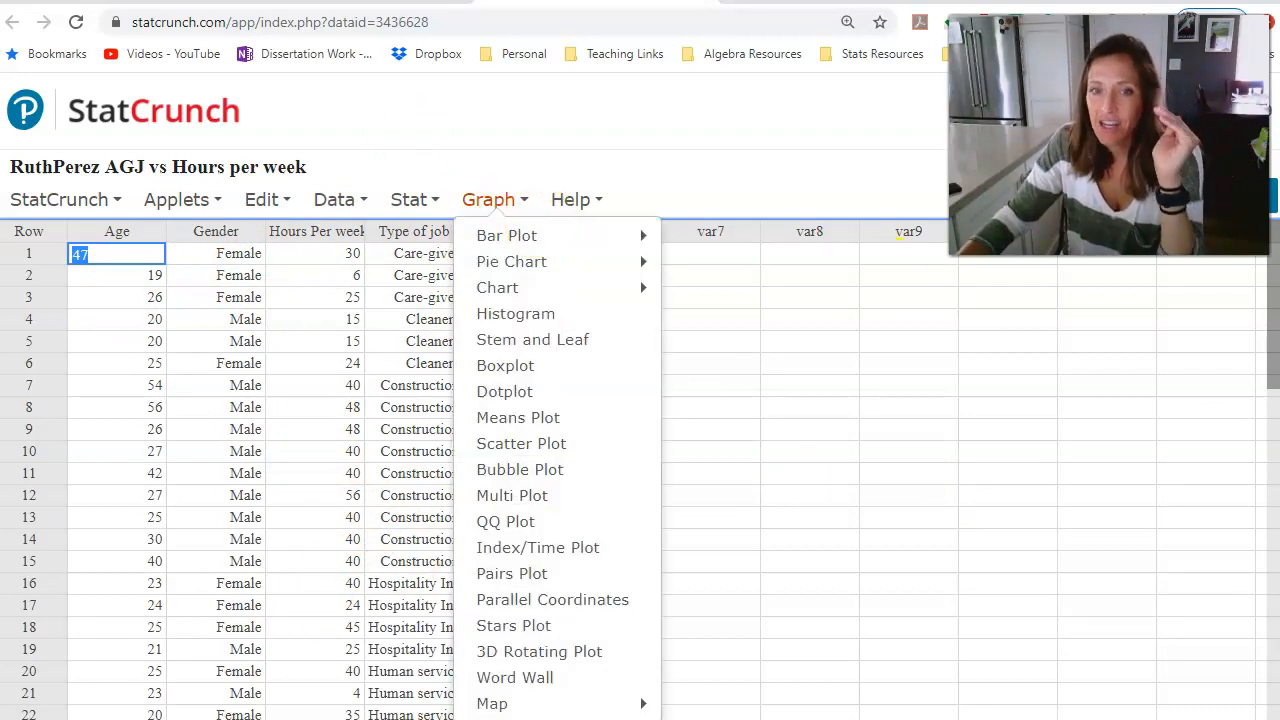
{"action": "left_click", "coordinate": [905, 540]}
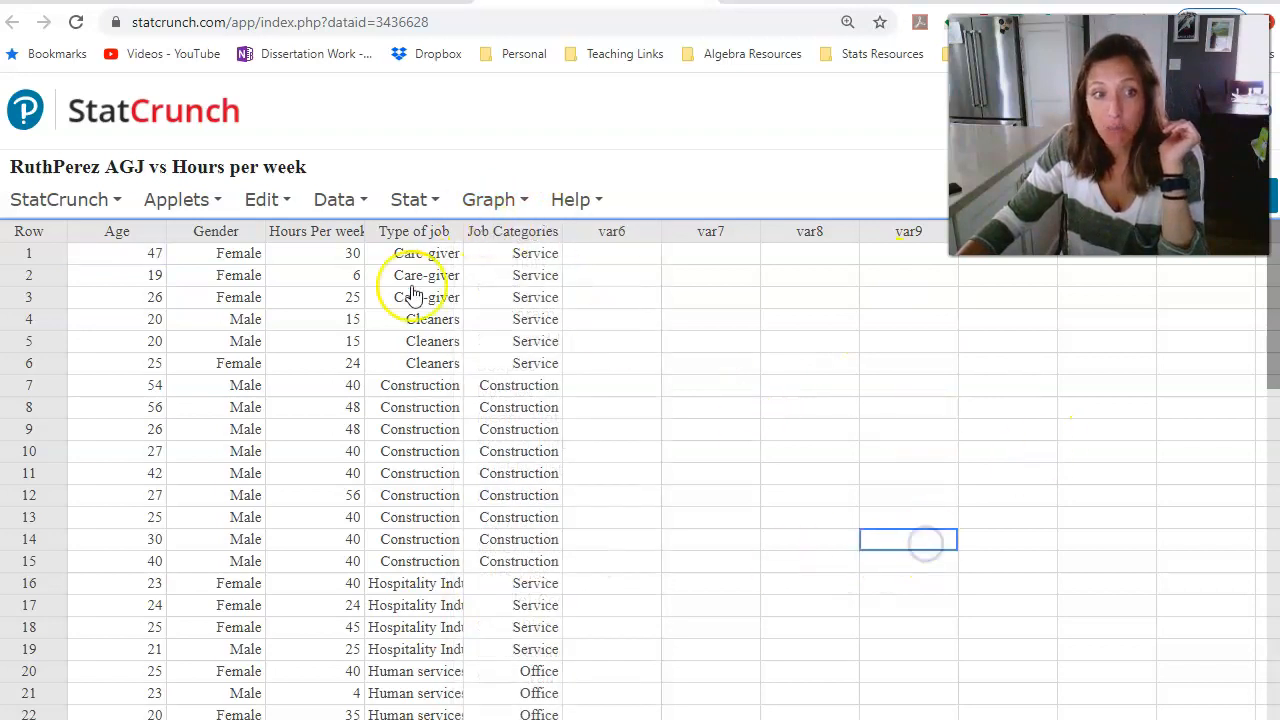
{"action": "left_click", "coordinate": [405, 195]}
{"action": "left_click", "coordinate": [337, 200]}
{"action": "left_click", "coordinate": [398, 202]}
{"action": "left_click", "coordinate": [490, 201]}
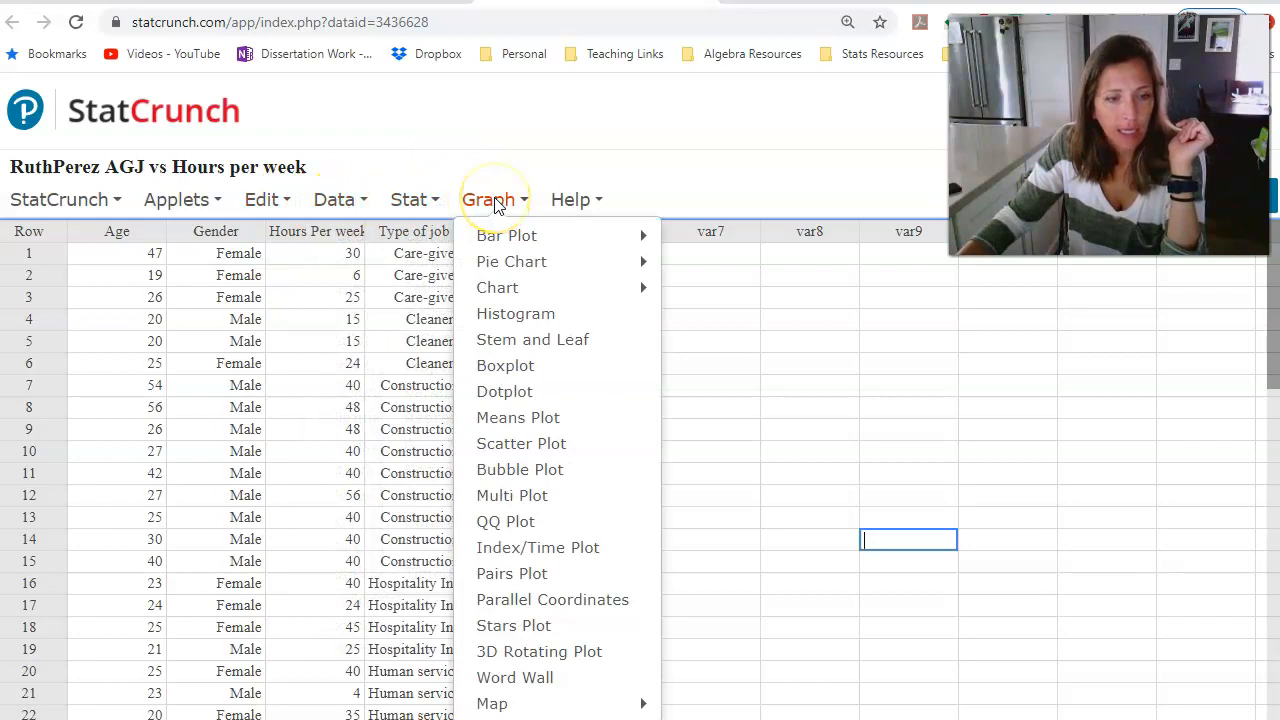
{"action": "left_click", "coordinate": [368, 204]}
Step: Compute column summary statistics for Hours Per week, grouped by Type of job, and move the results over the data table
{"action": "left_click", "coordinate": [418, 203]}
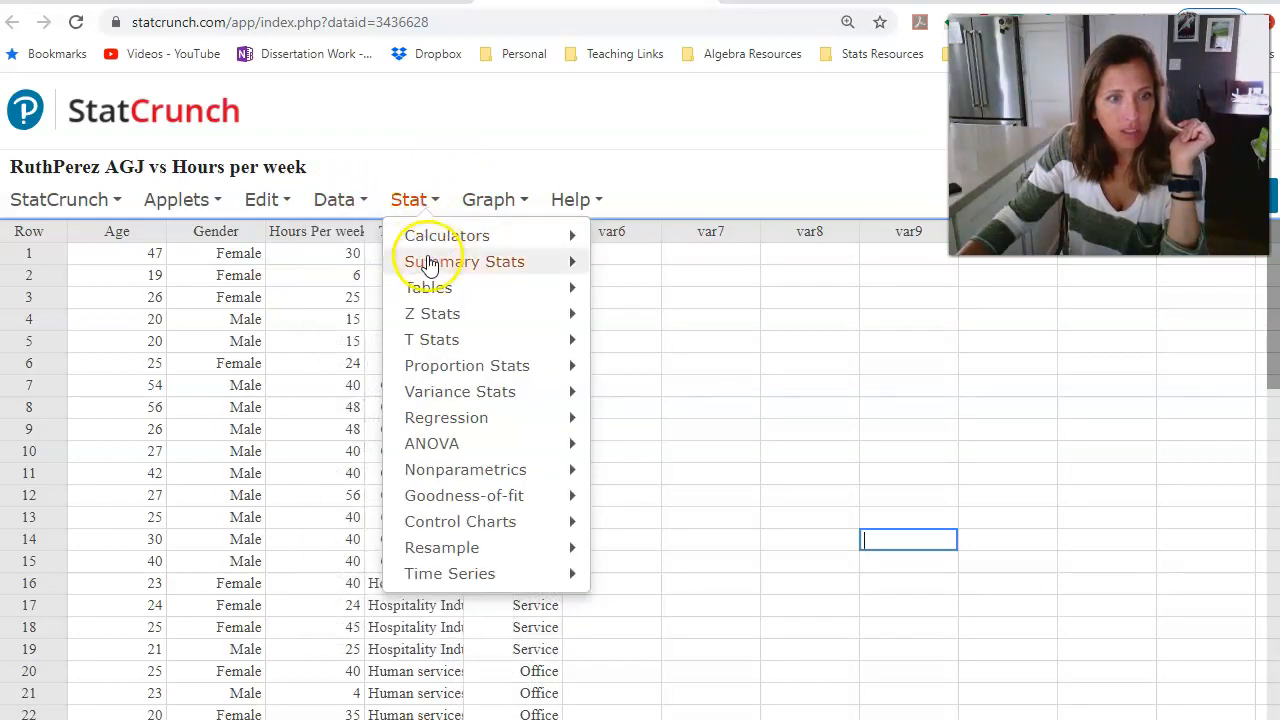
{"action": "left_click", "coordinate": [428, 263]}
{"action": "left_click", "coordinate": [409, 199]}
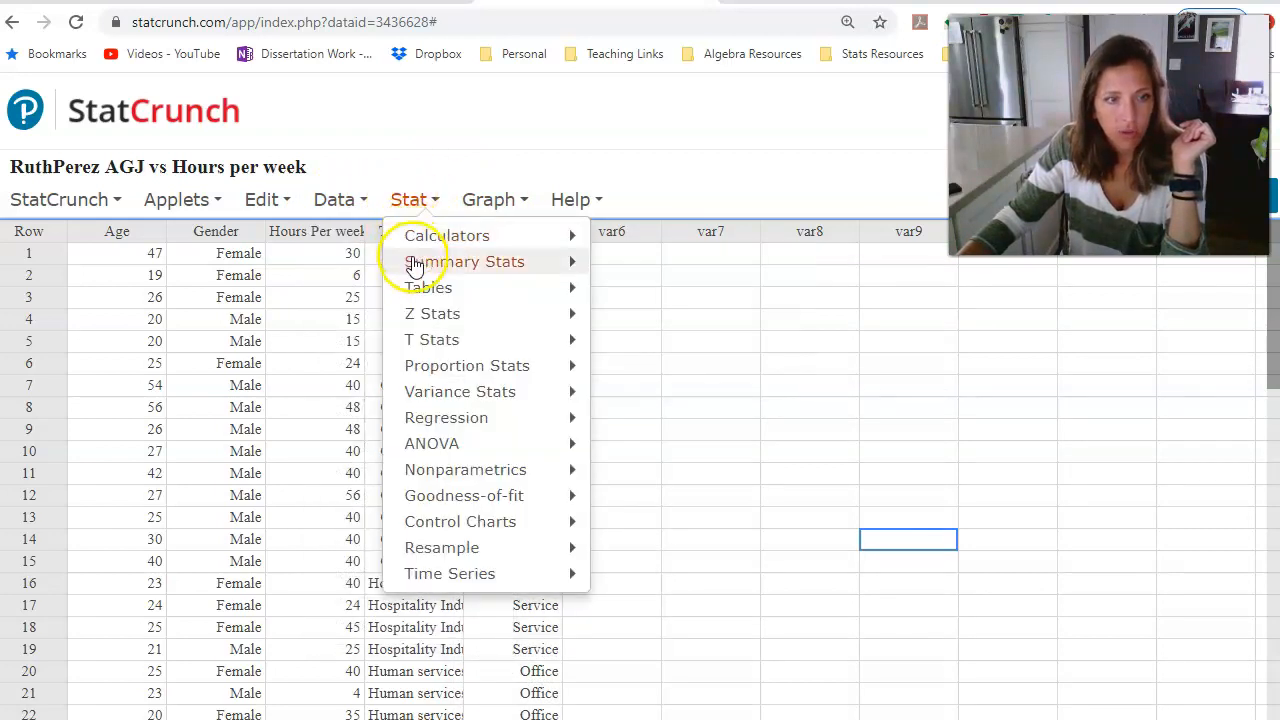
{"action": "mouse_move", "coordinate": [415, 265]}
{"action": "left_click", "coordinate": [622, 265]}
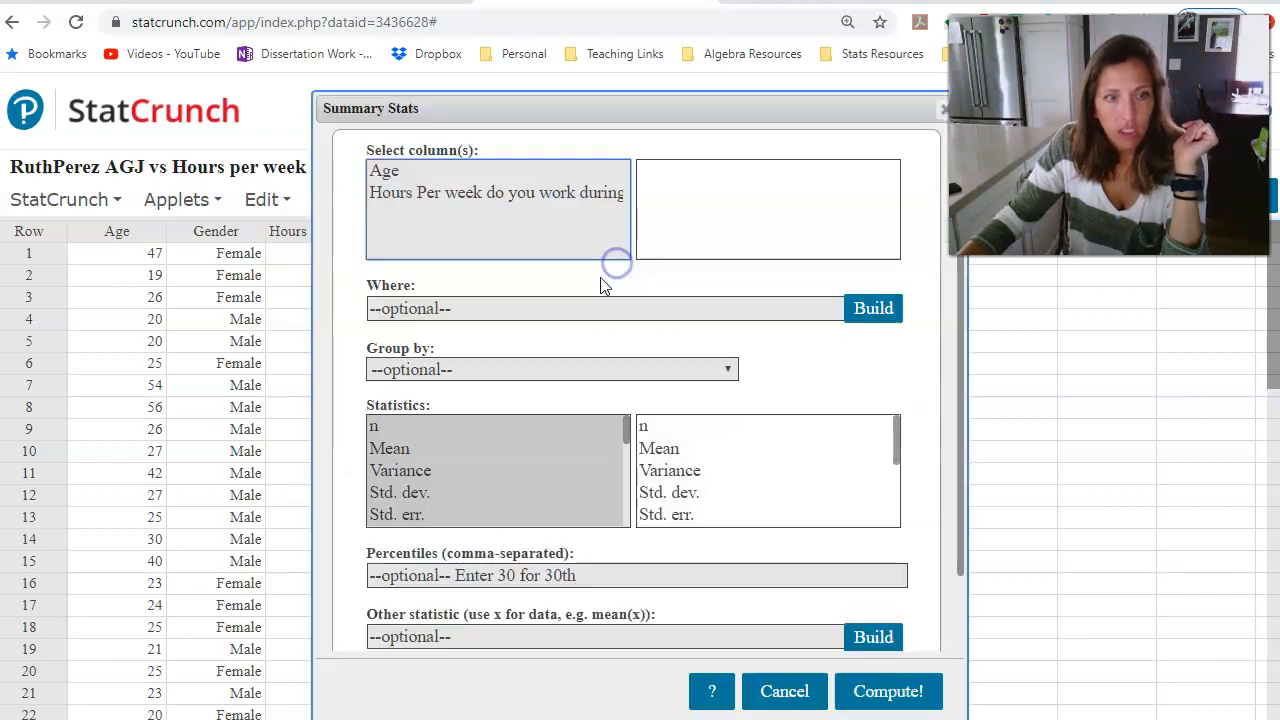
{"action": "left_click", "coordinate": [446, 194]}
{"action": "left_click", "coordinate": [428, 370]}
{"action": "left_click", "coordinate": [457, 526]}
{"action": "left_click", "coordinate": [904, 690]}
{"action": "left_click_drag", "start_coordinate": [806, 240], "coordinate": [604, 193]}
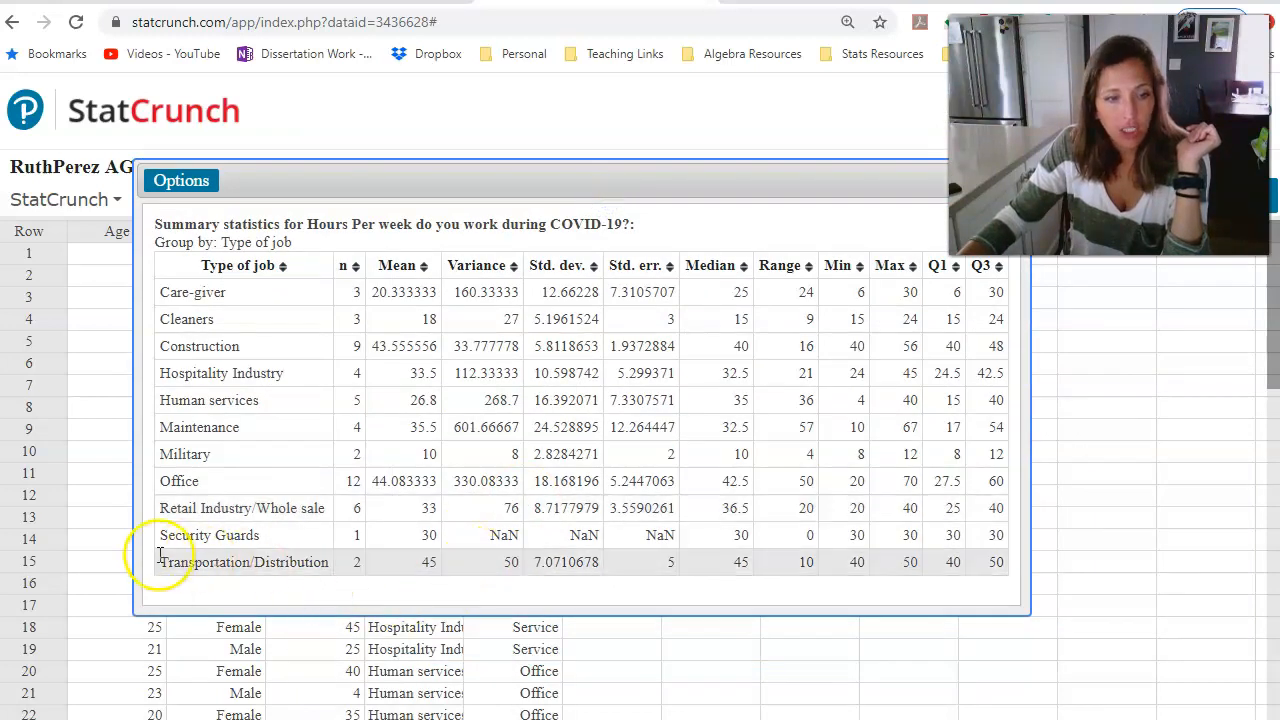
Step: Examine the sample size and statistics of the Security Guards group in the summary table, and put the results window away
{"action": "left_click_drag", "start_coordinate": [241, 535], "coordinate": [857, 540]}
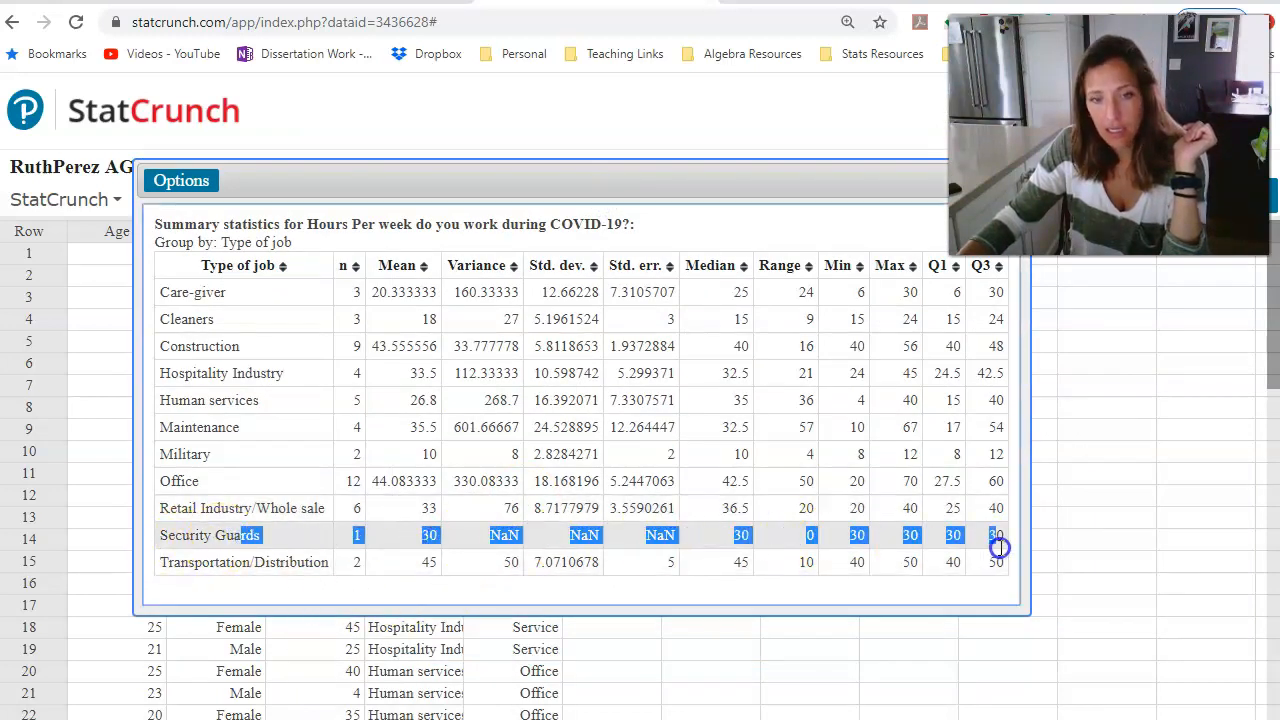
{"action": "left_click_drag", "start_coordinate": [999, 547], "coordinate": [1011, 546]}
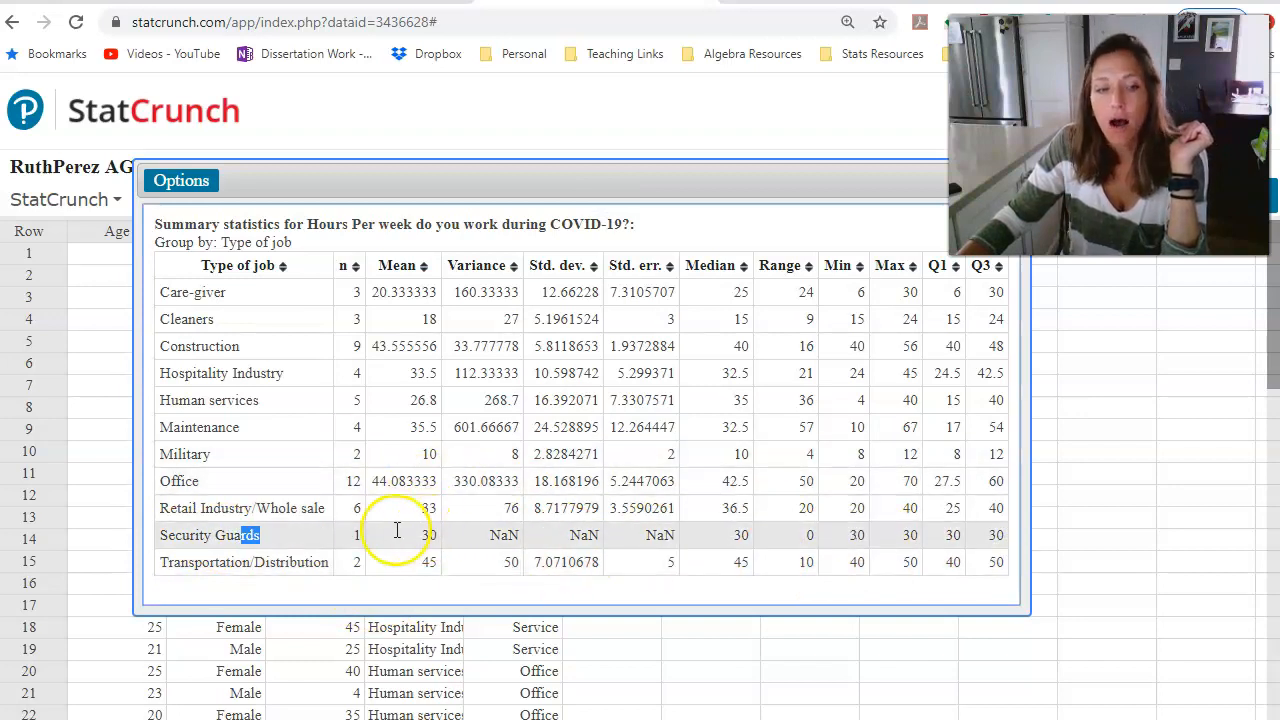
{"action": "left_click", "coordinate": [340, 522]}
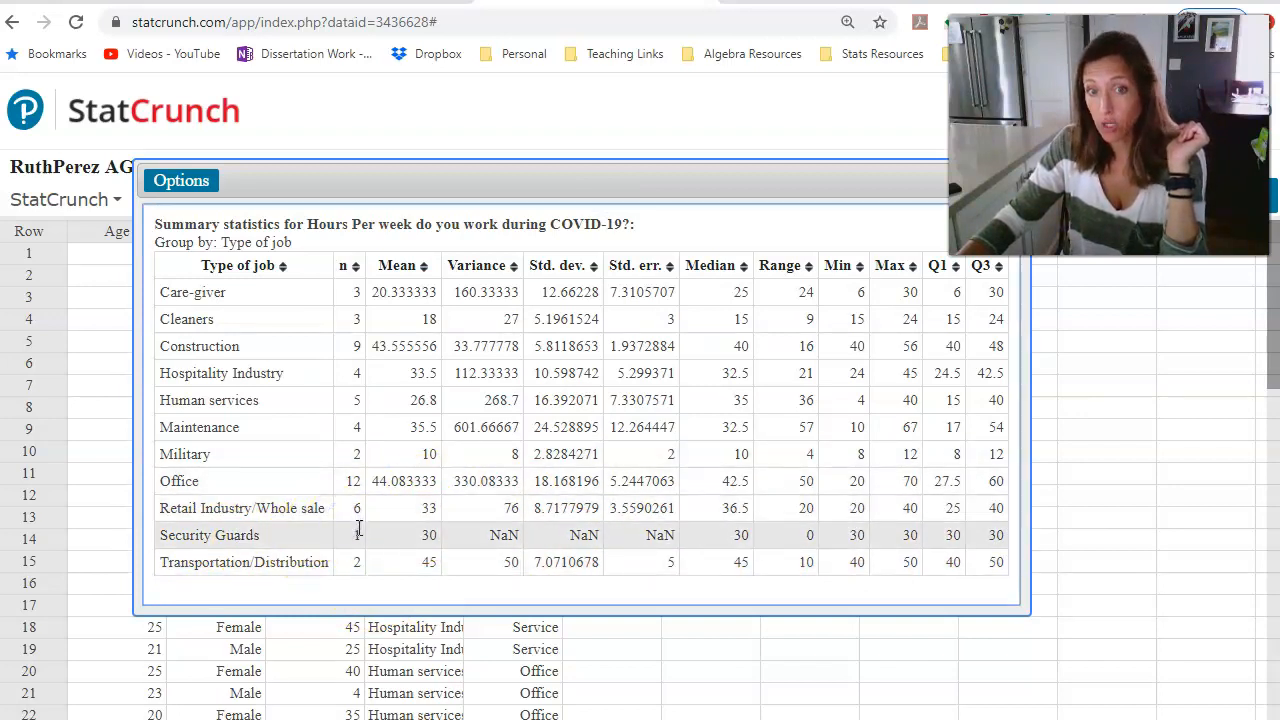
{"action": "left_click", "coordinate": [355, 587]}
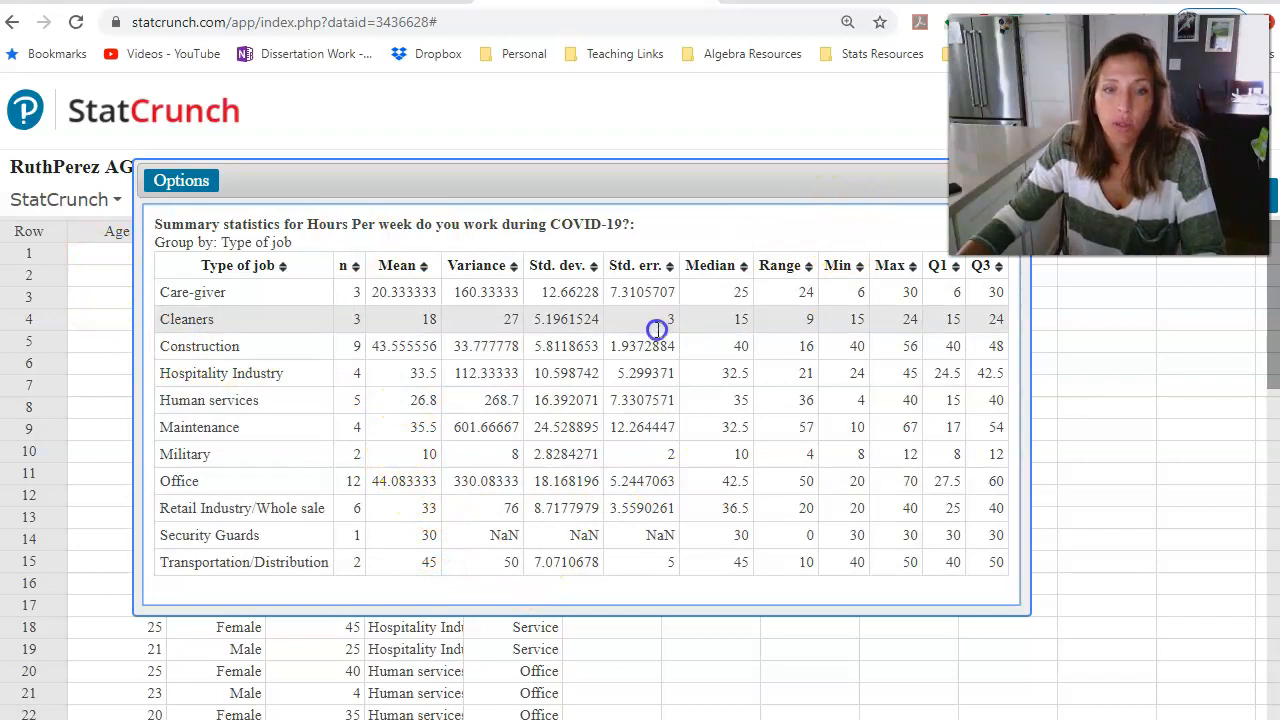
{"action": "left_click_drag", "start_coordinate": [737, 177], "coordinate": [371, 286]}
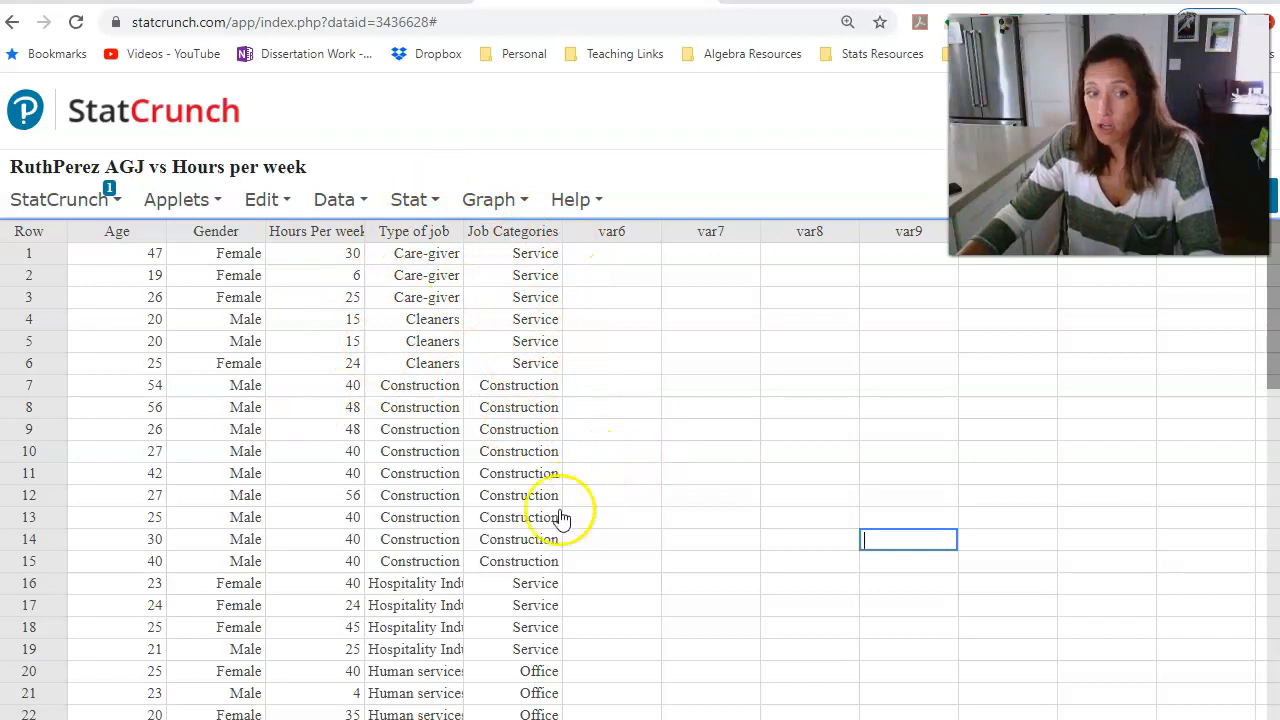
Step: Review the Job Categories column against Type of job through row 51, checking which rows lack a category
{"action": "scroll", "coordinate": [558, 503], "scroll_direction": "down", "scroll_amount": 2}
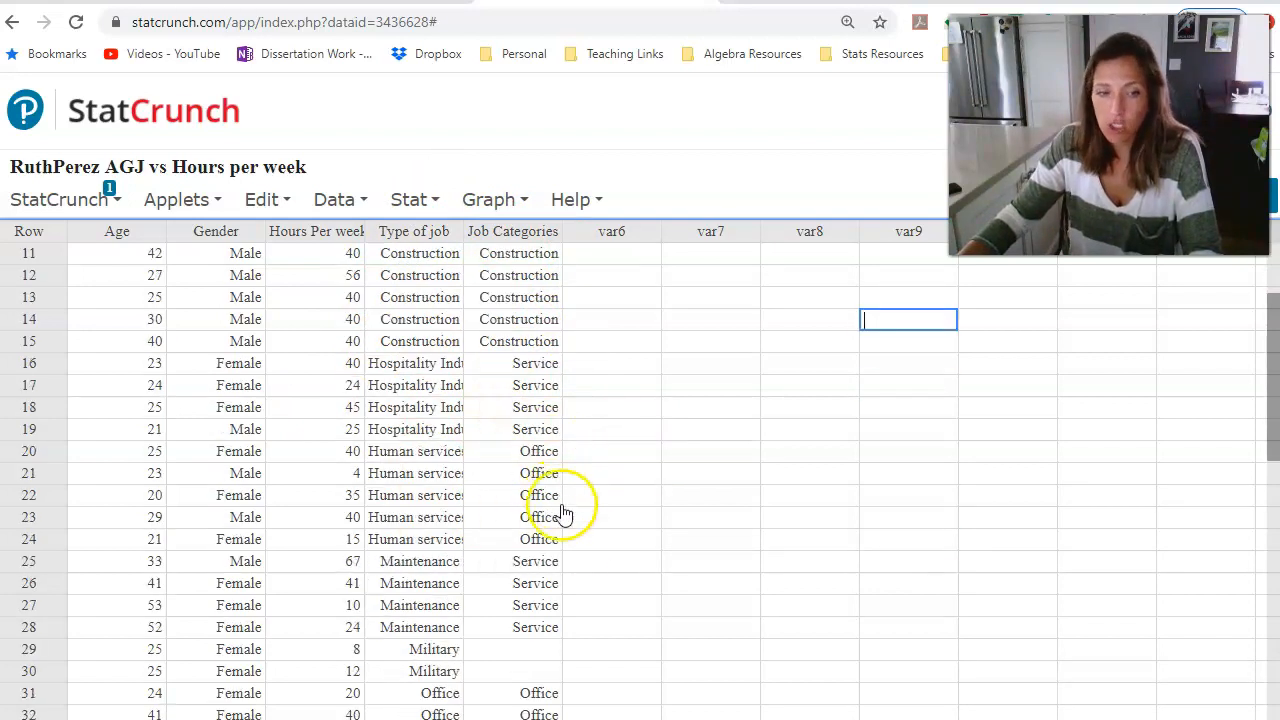
{"action": "scroll", "coordinate": [566, 514], "scroll_direction": "down", "scroll_amount": 2}
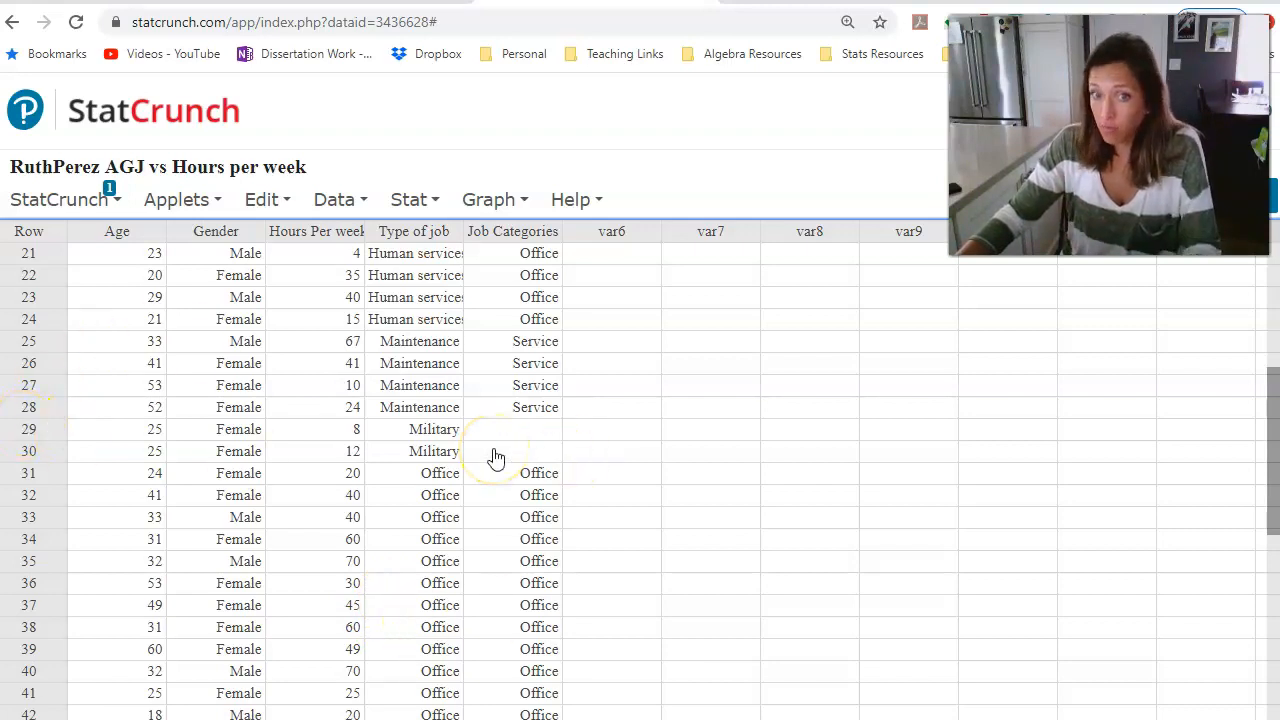
{"action": "scroll", "coordinate": [500, 455], "scroll_direction": "down", "scroll_amount": 3}
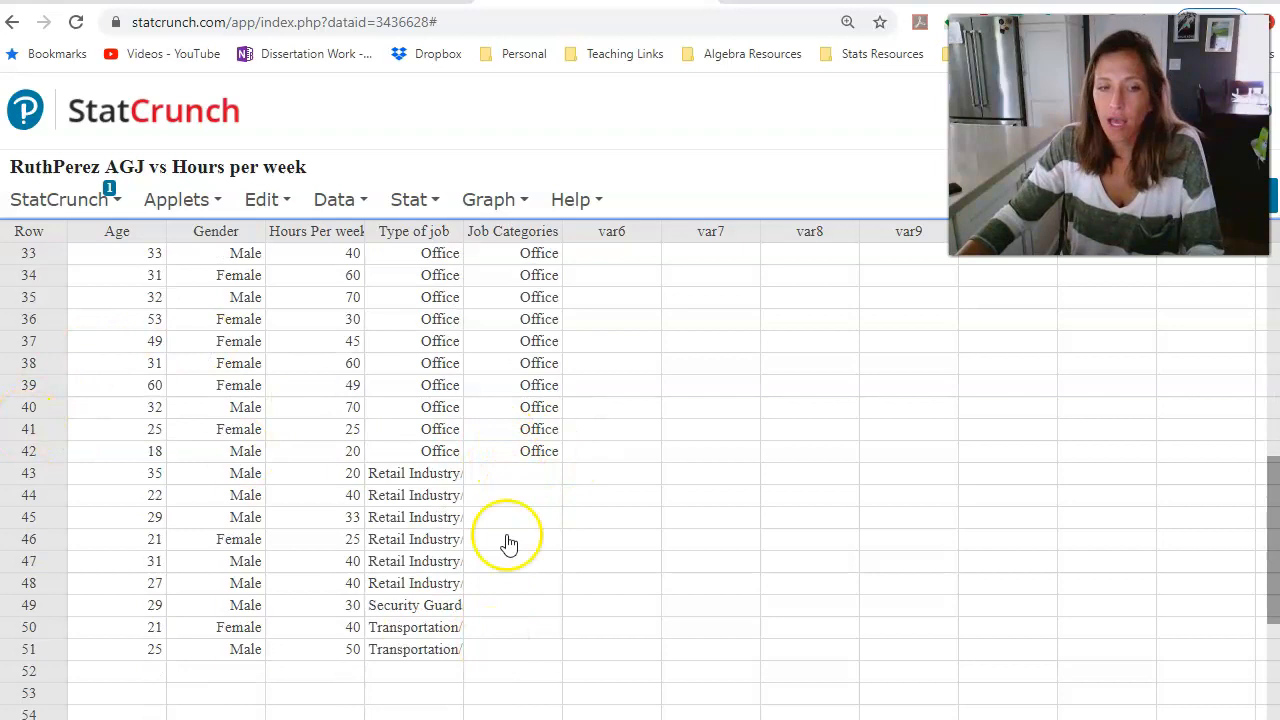
{"action": "scroll", "coordinate": [531, 457], "scroll_direction": "up", "scroll_amount": 8}
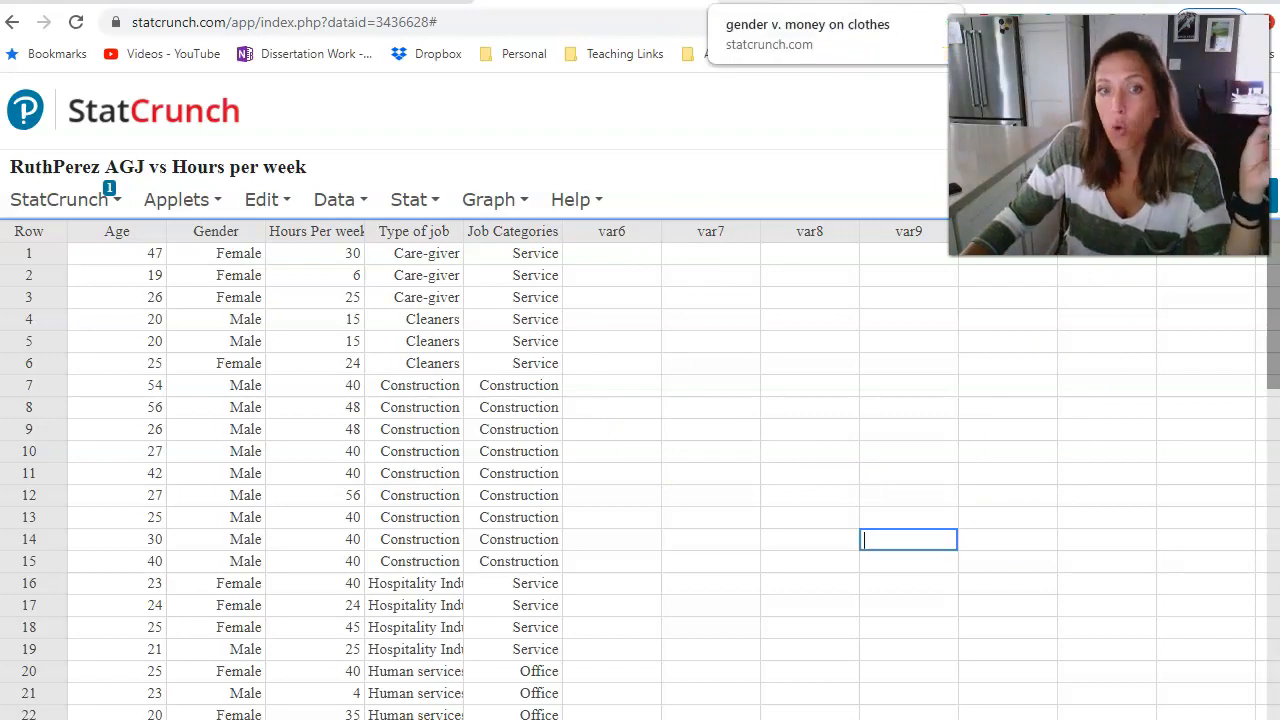
Step: Switch to the "gender v. money on clothes" data set, close its pie chart window and review the recoded columns
{"action": "left_click", "coordinate": [820, 2]}
{"action": "left_click", "coordinate": [1006, 291]}
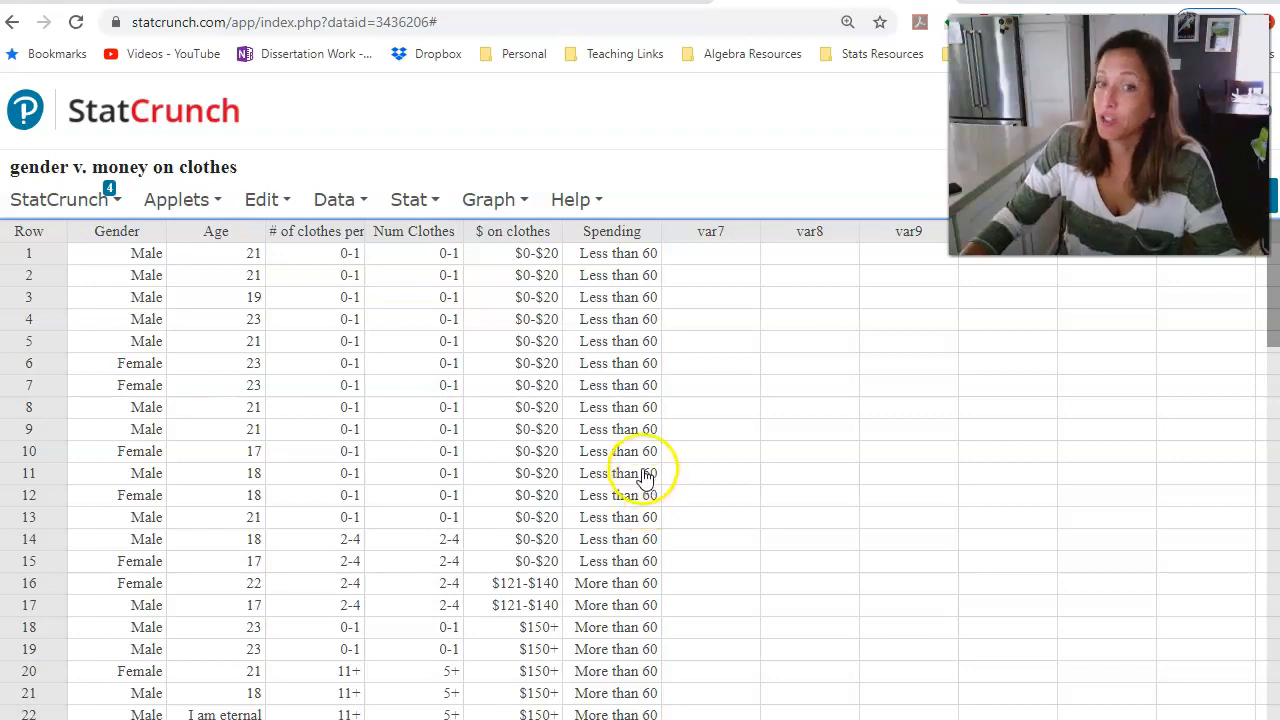
{"action": "scroll", "coordinate": [648, 490], "scroll_direction": "down", "scroll_amount": 4}
{"action": "scroll", "coordinate": [645, 476], "scroll_direction": "down", "scroll_amount": 1}
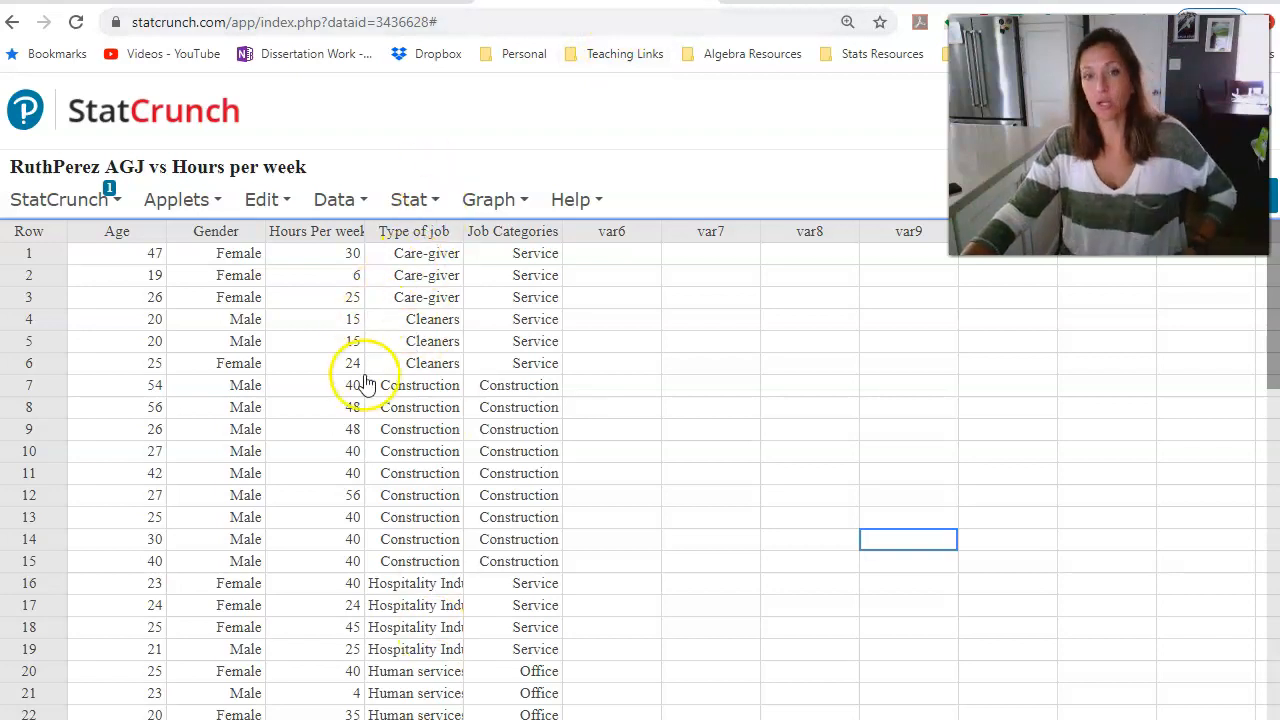
Step: In the "AGJ vs Hours per week" data set, reopen the summary statistics result for hours per week grouped by type of job
{"action": "scroll", "coordinate": [370, 378], "scroll_direction": "down", "scroll_amount": 1}
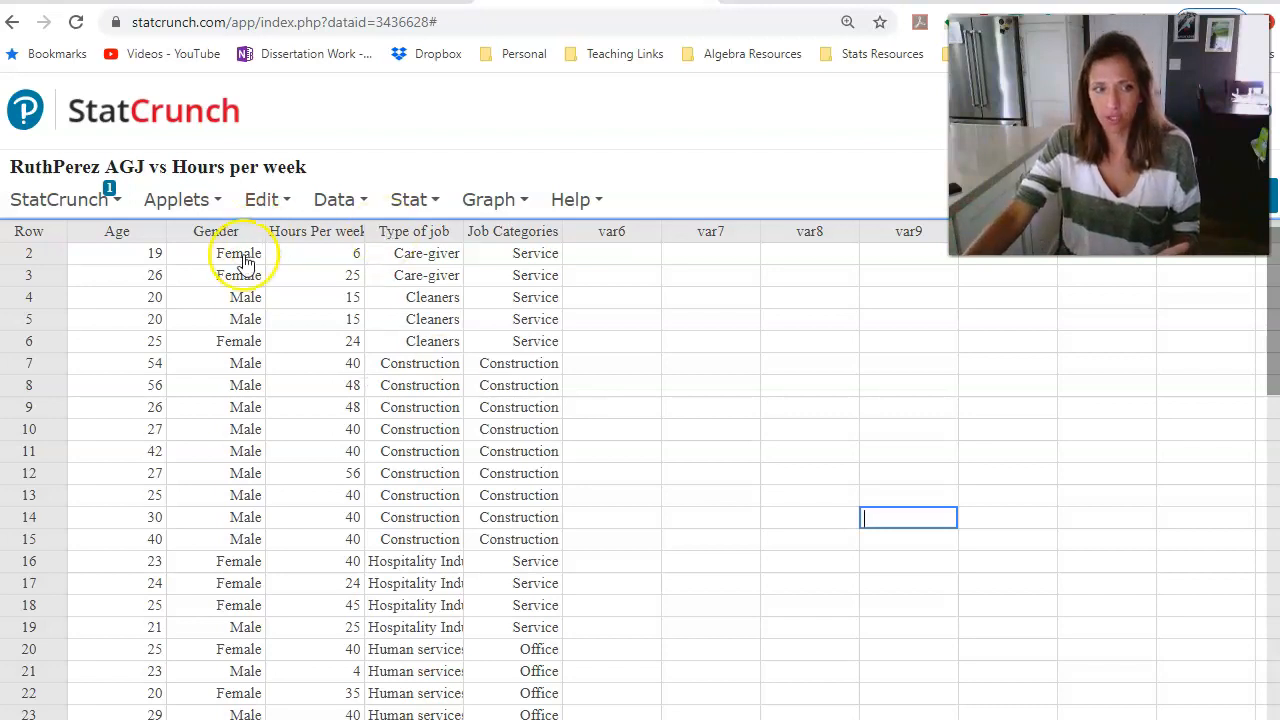
{"action": "double_click", "coordinate": [93, 201]}
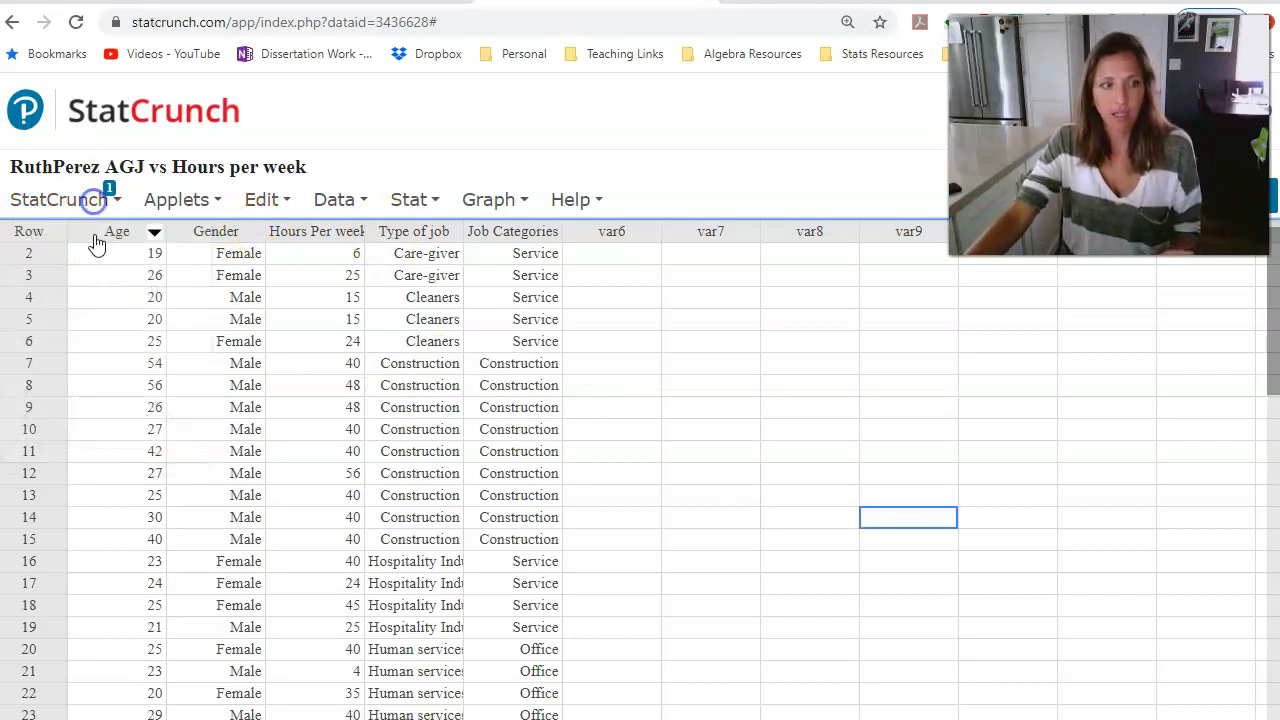
{"action": "left_click", "coordinate": [55, 200]}
{"action": "mouse_move", "coordinate": [60, 287]}
{"action": "left_click", "coordinate": [279, 396]}
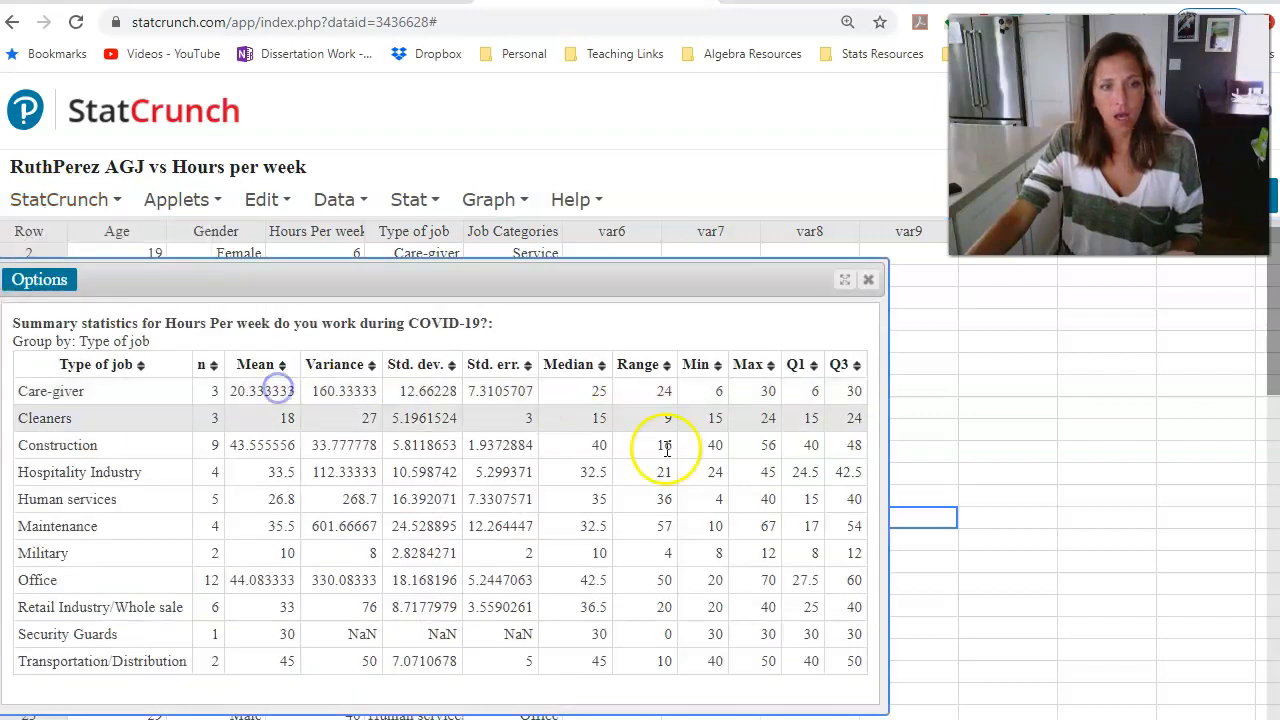